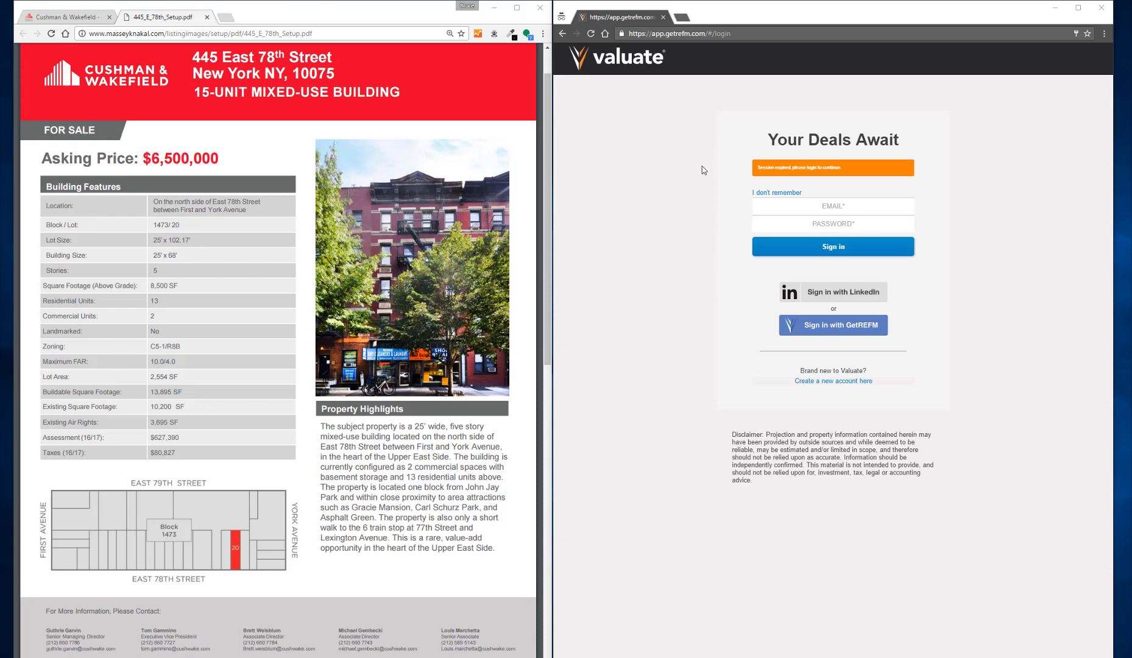
# - Sign in to Valuate and show the site in the iPhone 6 Plus device view with a narrower browser window
pyautogui.click(833, 246)
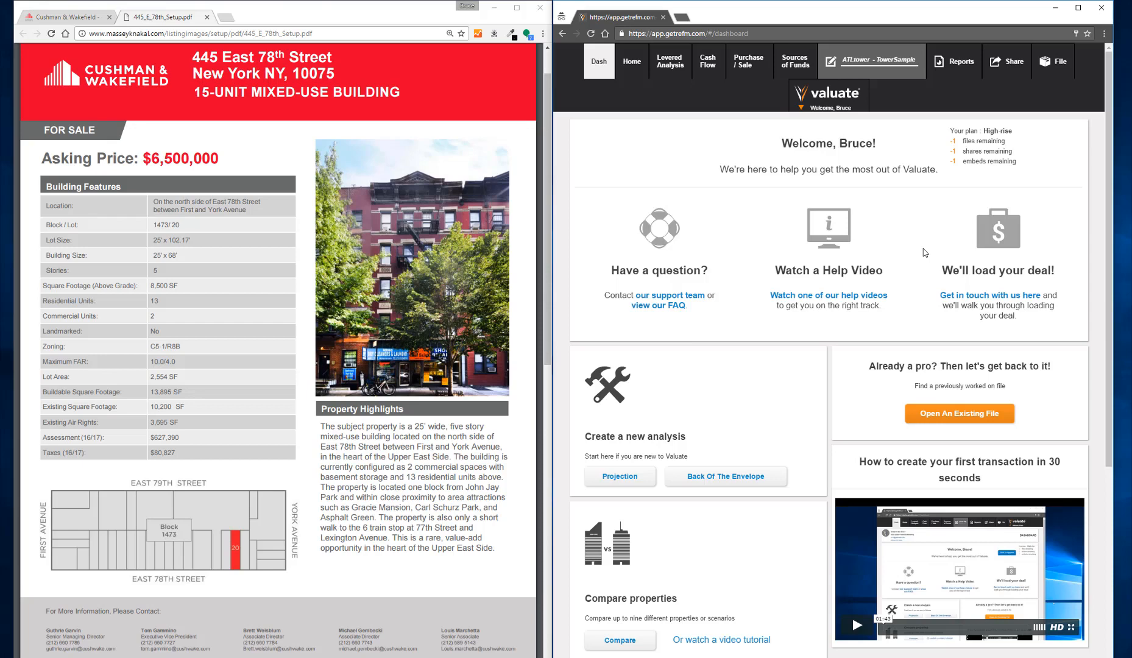
pyautogui.hotkey('ctrl', 'shift', 'm')
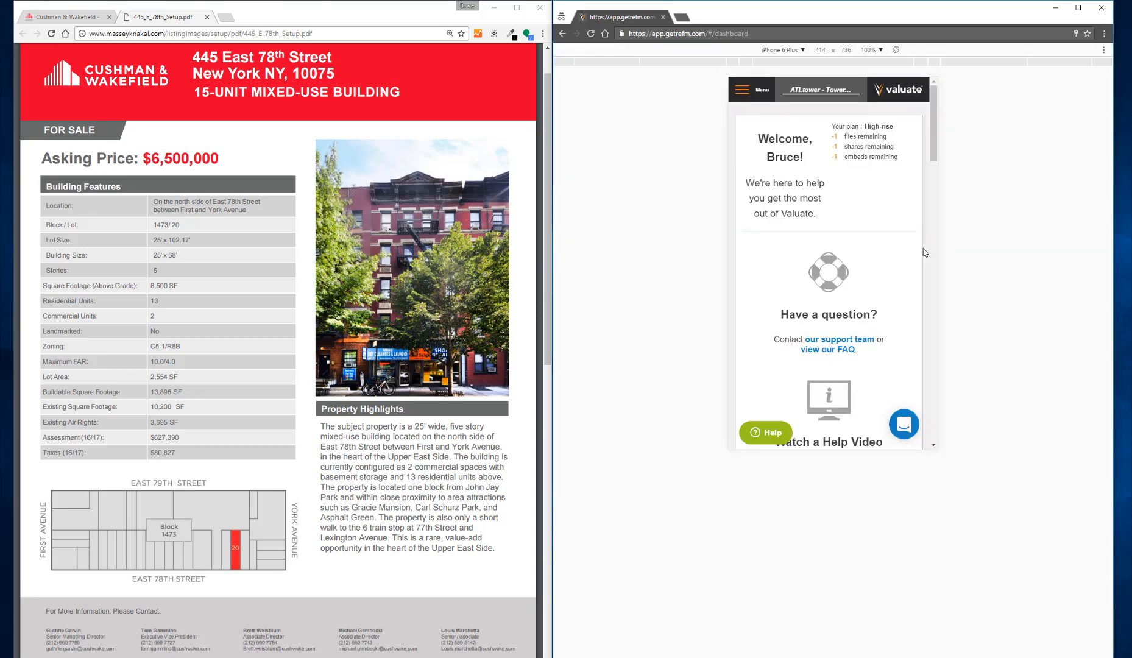
pyautogui.moveTo(1113, 216); pyautogui.dragTo(859, 219)
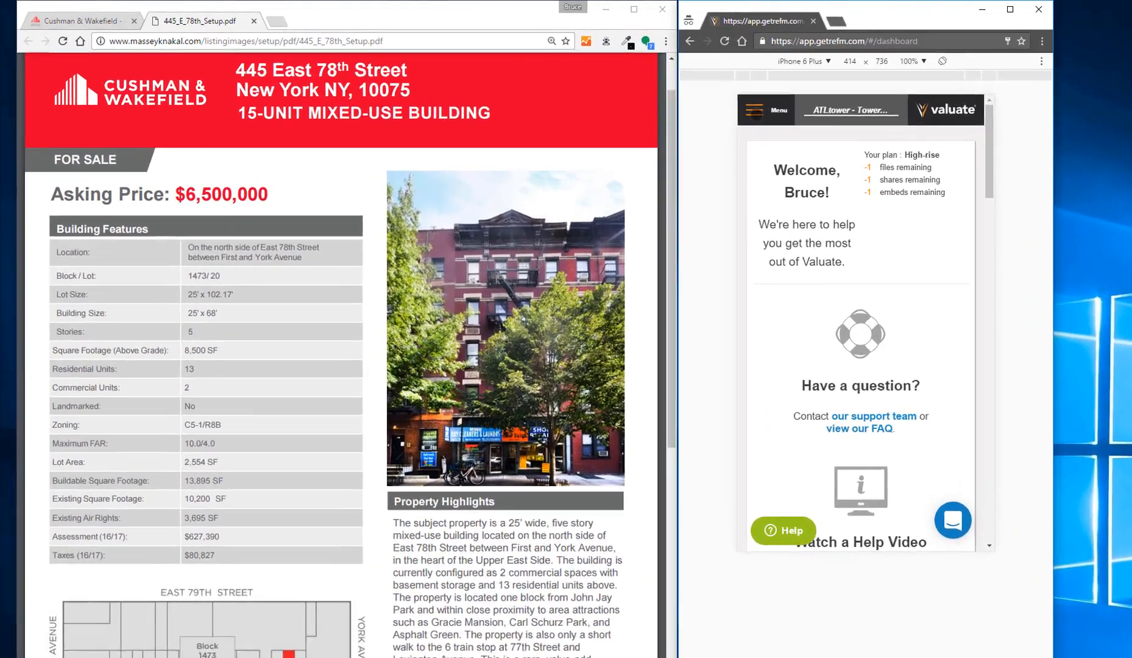
# - Start a new back-of-the-envelope analysis file
pyautogui.click(616, 89)
pyautogui.click(933, 243)
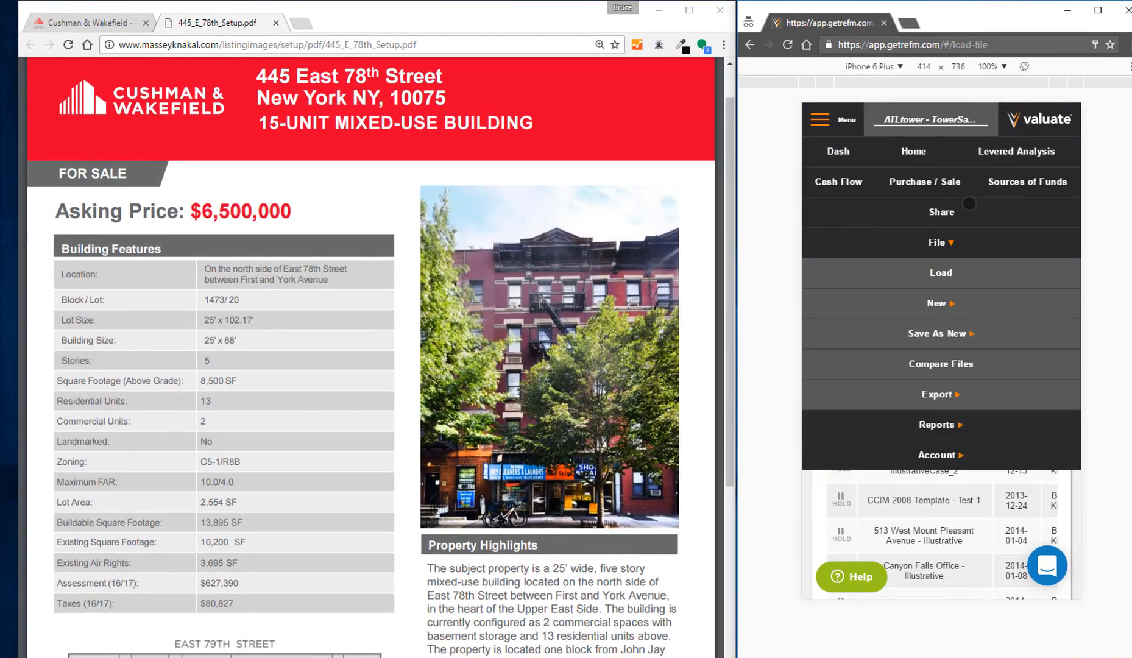
pyautogui.click(941, 308)
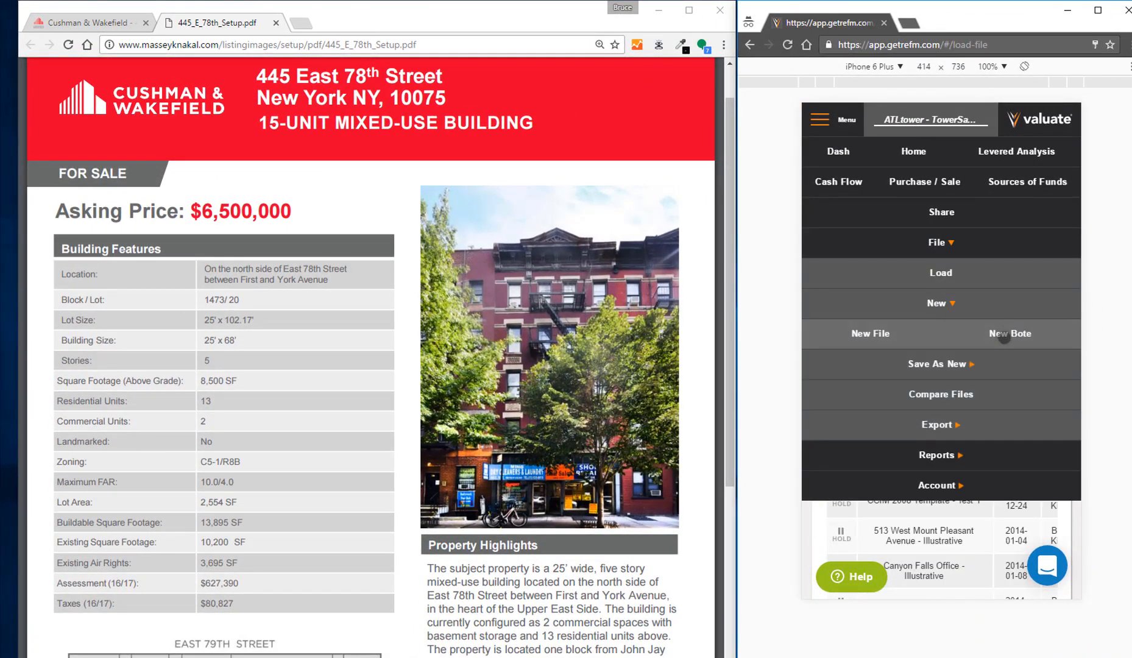
pyautogui.click(1005, 335)
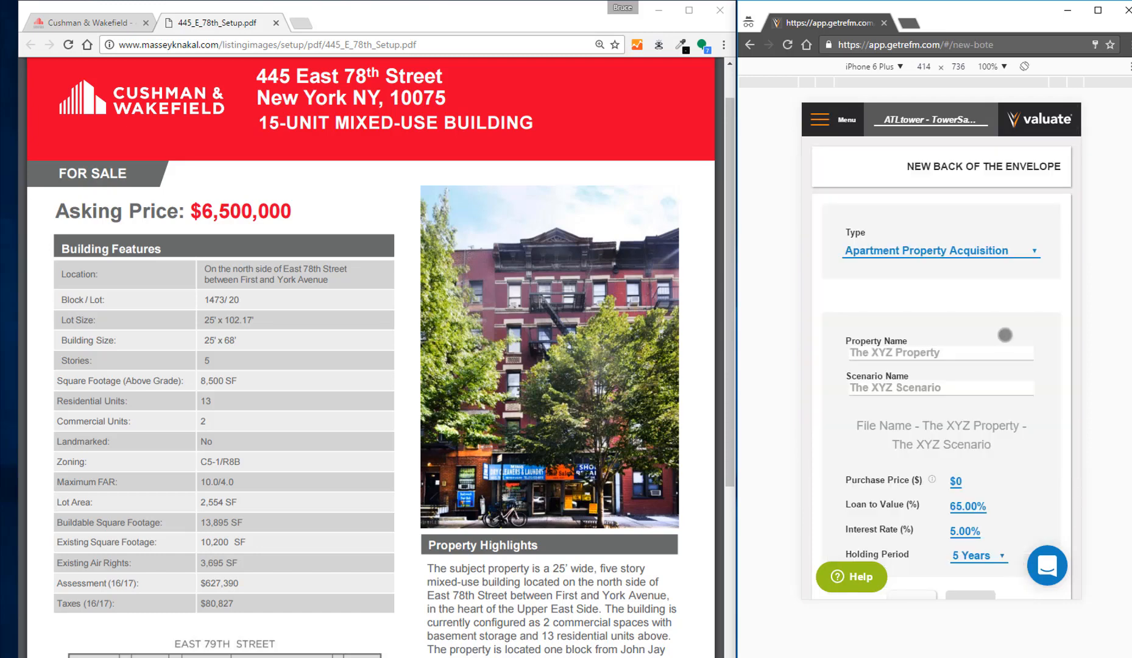
pyautogui.click(961, 355)
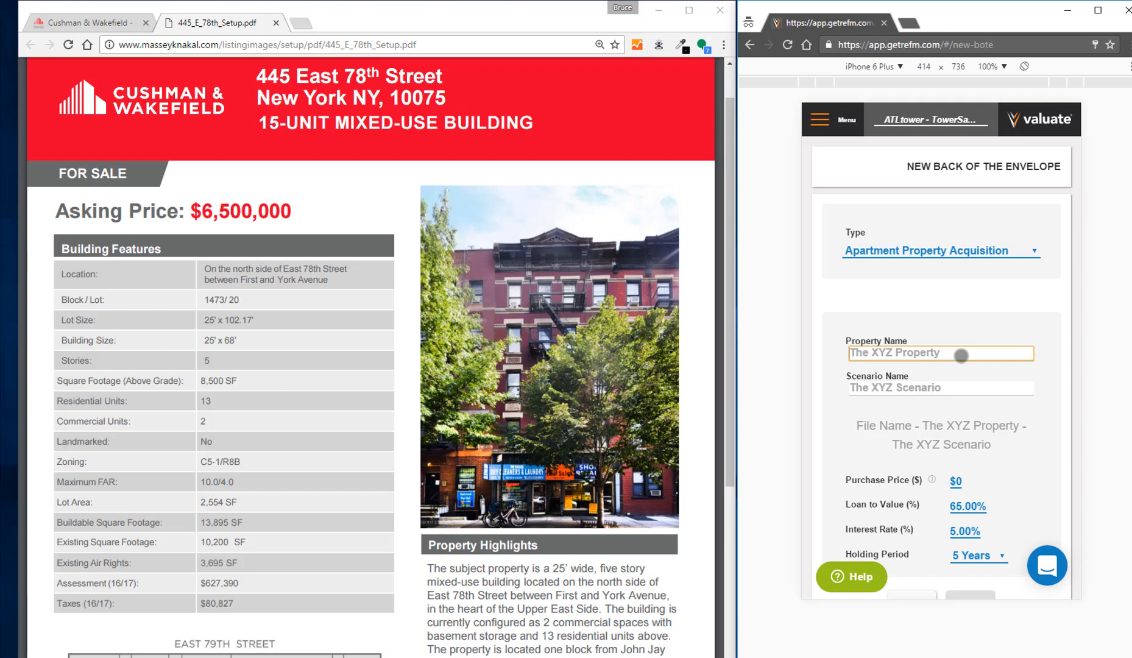
pyautogui.press('Tab')
pyautogui.write('Ba')
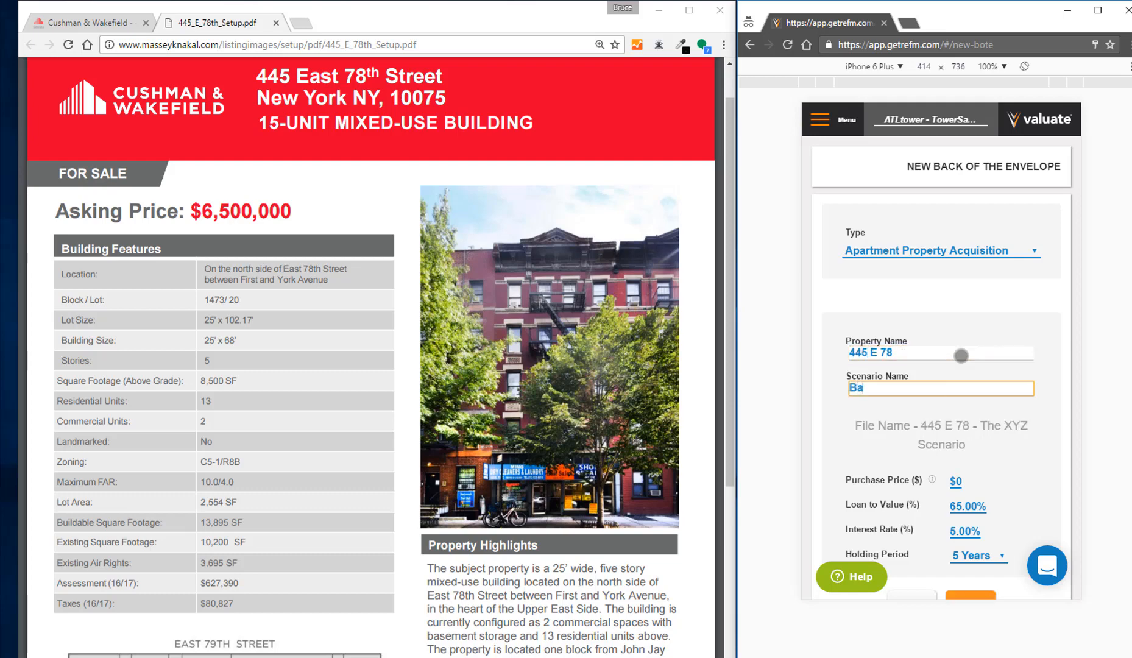
pyautogui.press('Tab')
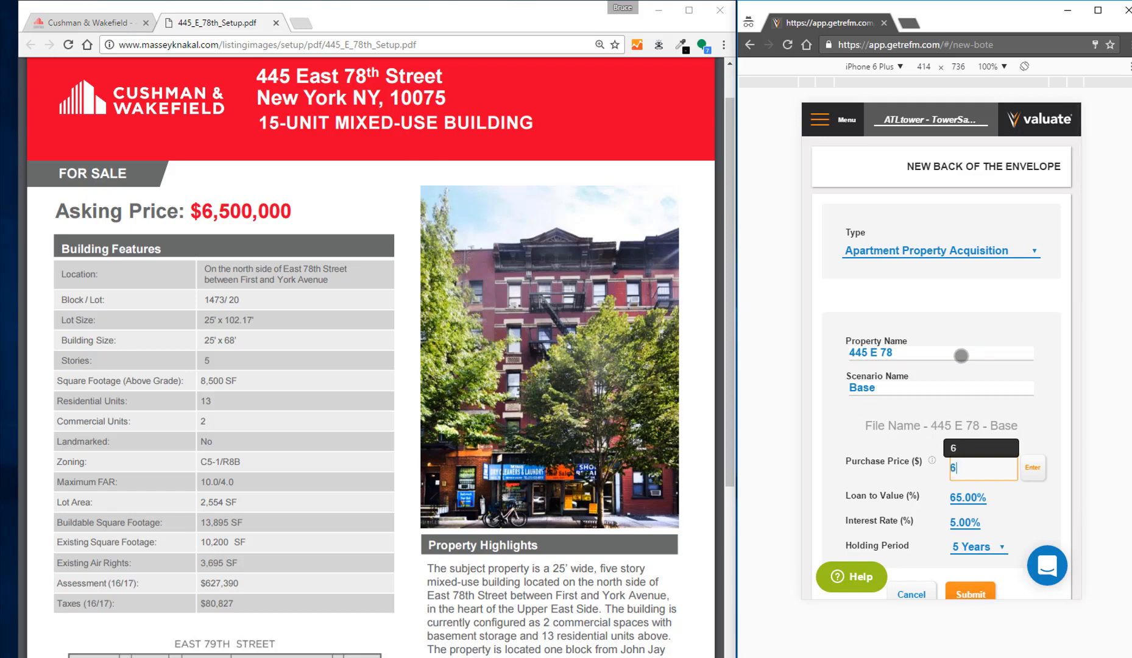
# - Set the purchase price to $6,500,000 and submit the new analysis
pyautogui.write('6500000')
pyautogui.click(1033, 468)
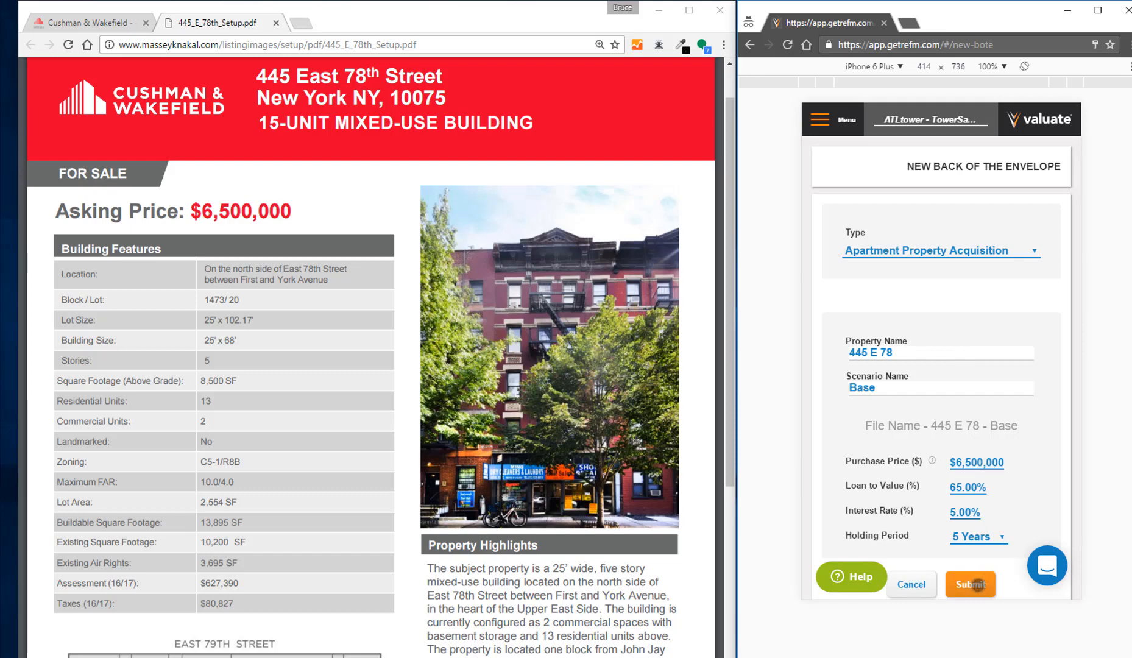
pyautogui.click(978, 585)
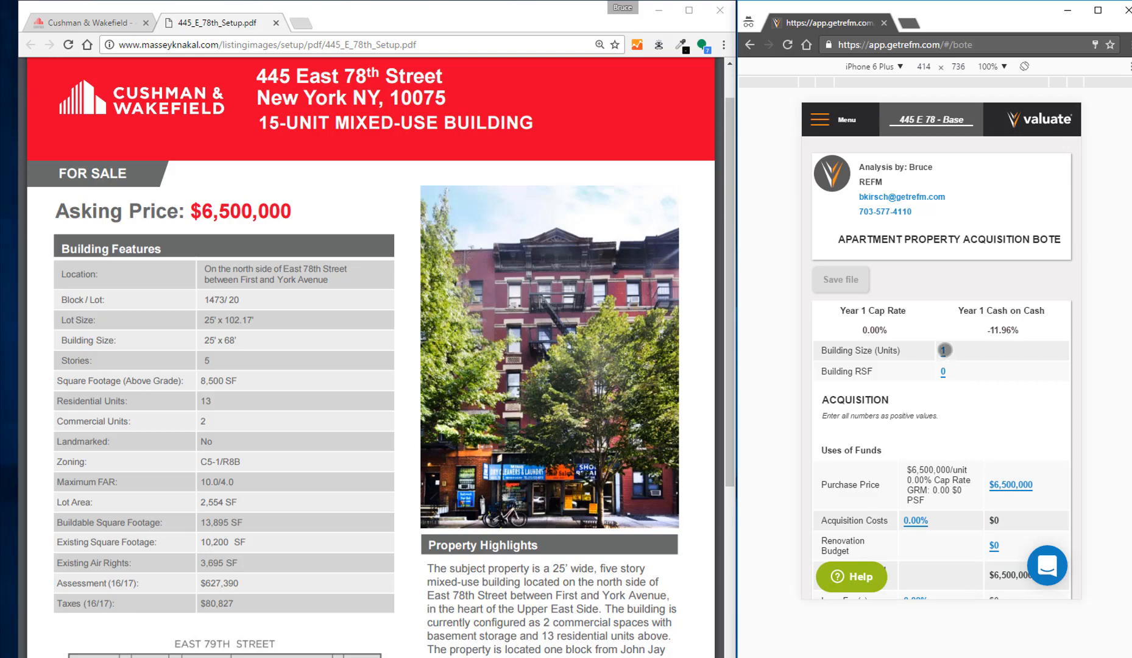
# - Set the building size to 13 units and the building RSF to 10200
pyautogui.click(944, 350)
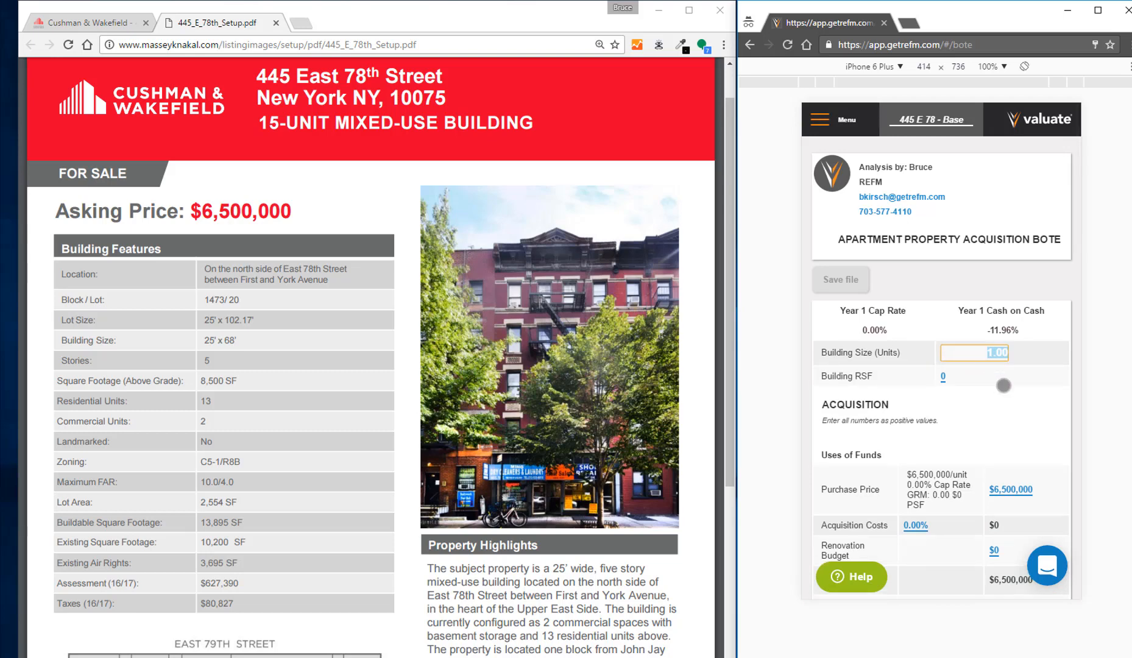
pyautogui.write('13')
pyautogui.press('Tab')
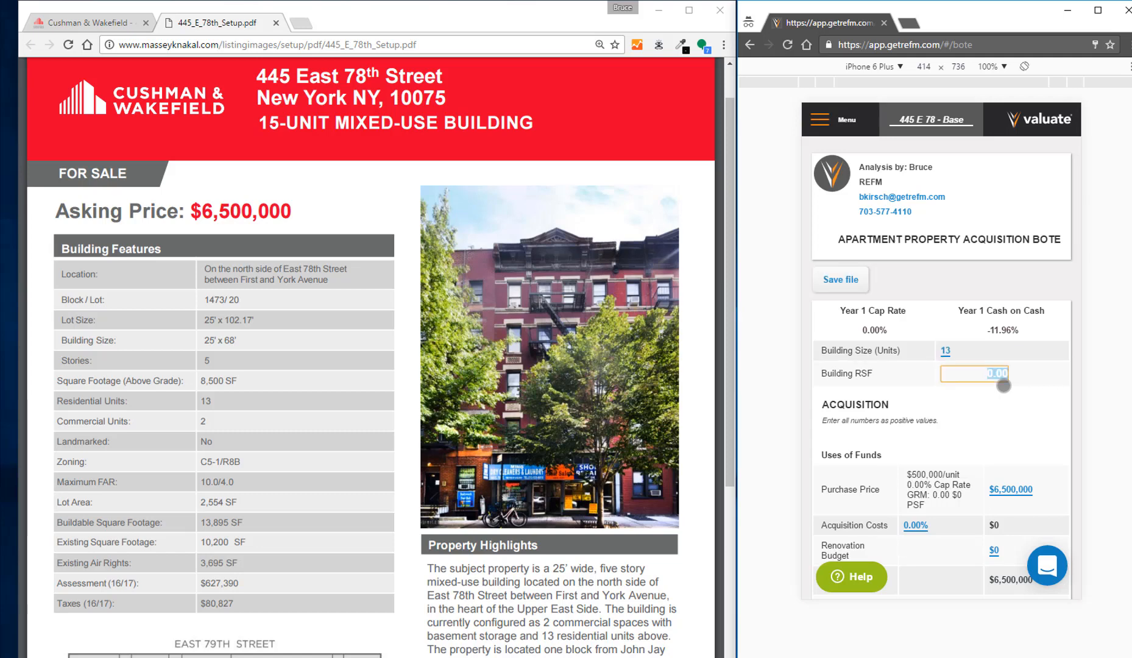
pyautogui.press('Tab')
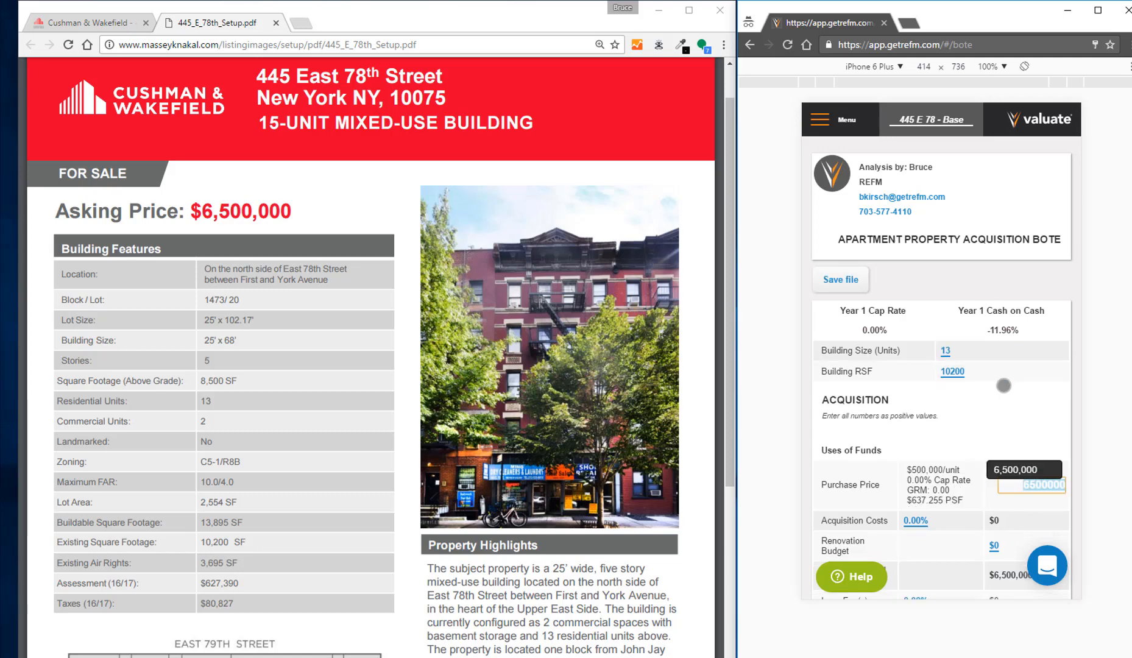
# - Set both the acquisition costs and the loan fees to 1.00% in the uses of funds
pyautogui.press('Tab')
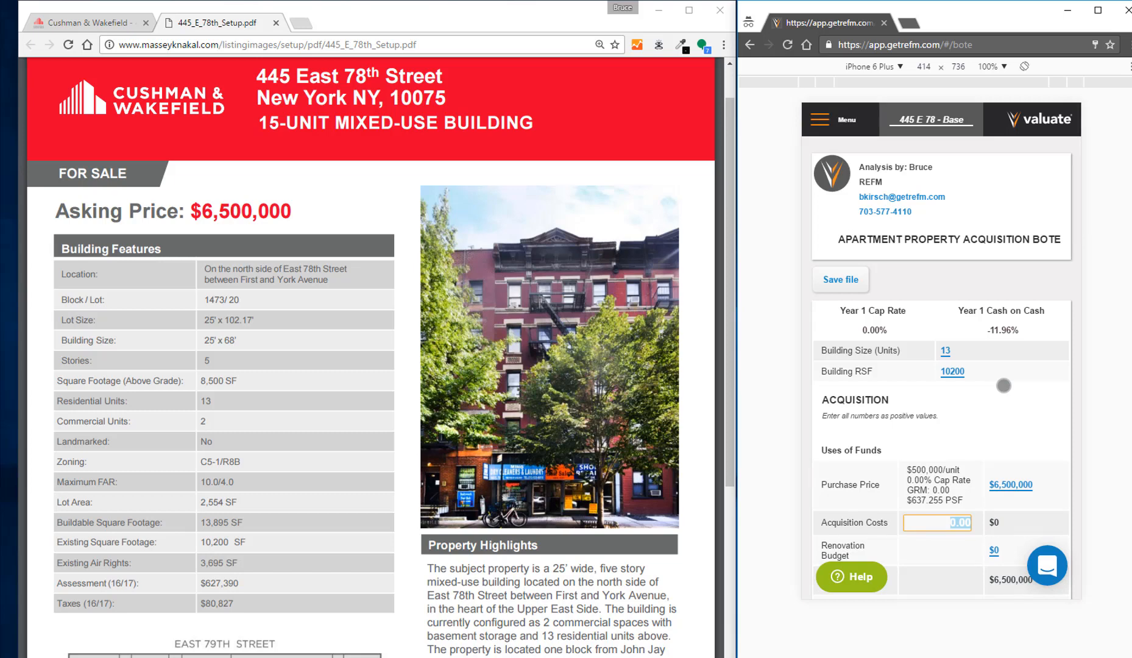
pyautogui.write('1')
pyautogui.press('Tab')
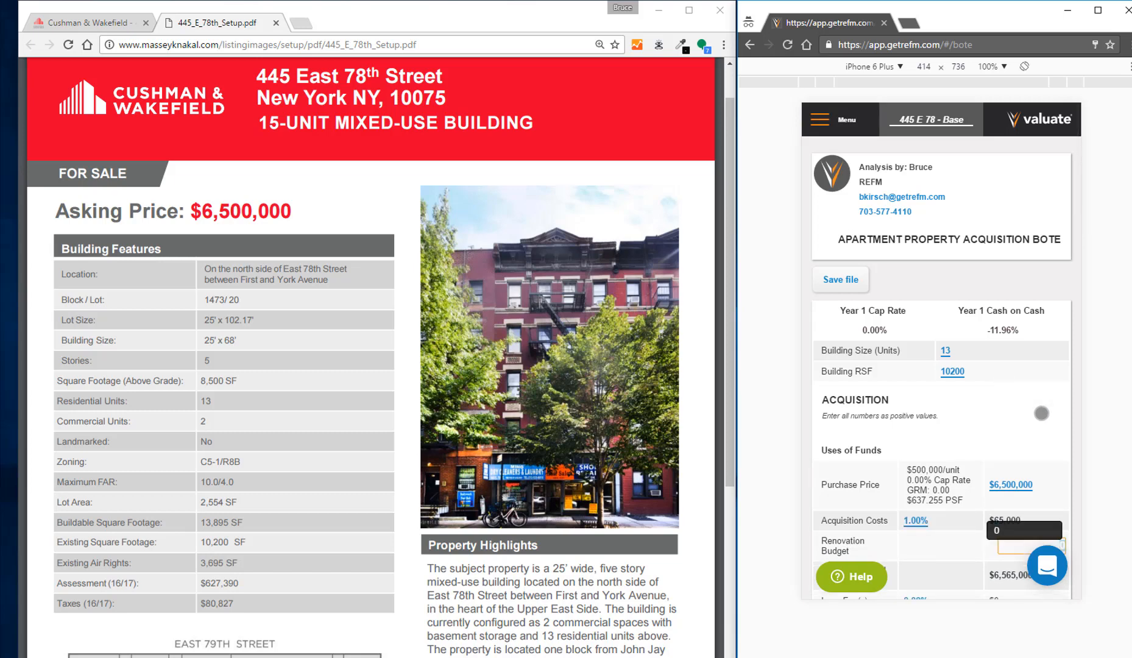
pyautogui.scroll(-3, 1056, 431)
pyautogui.press('Tab')
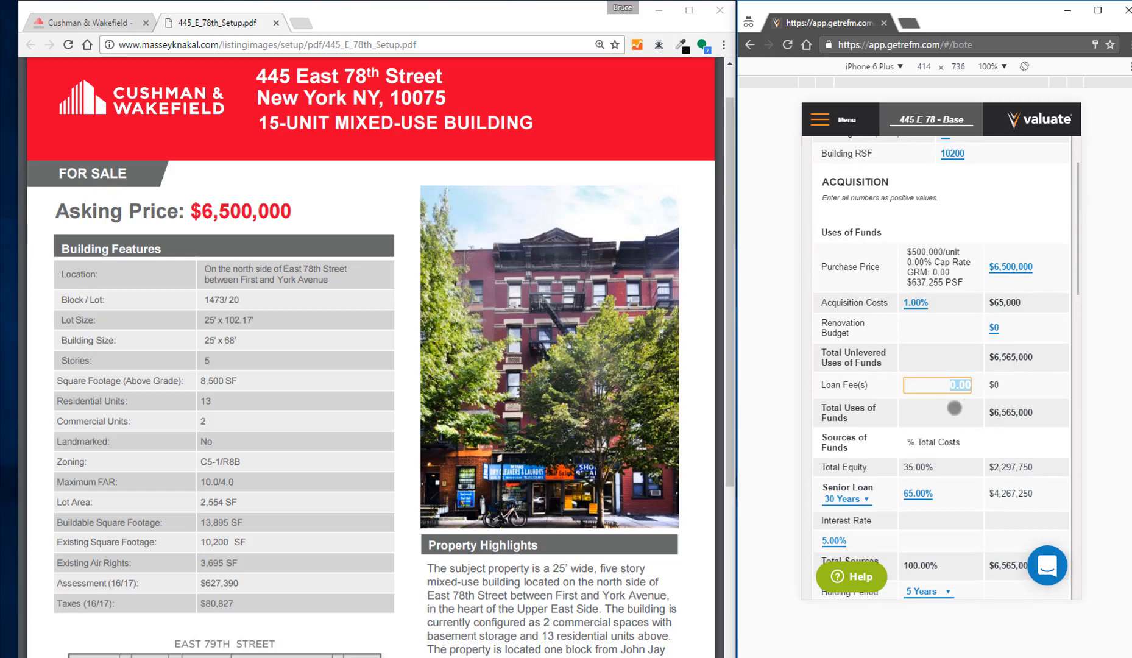
pyautogui.write('1')
pyautogui.press('Tab')
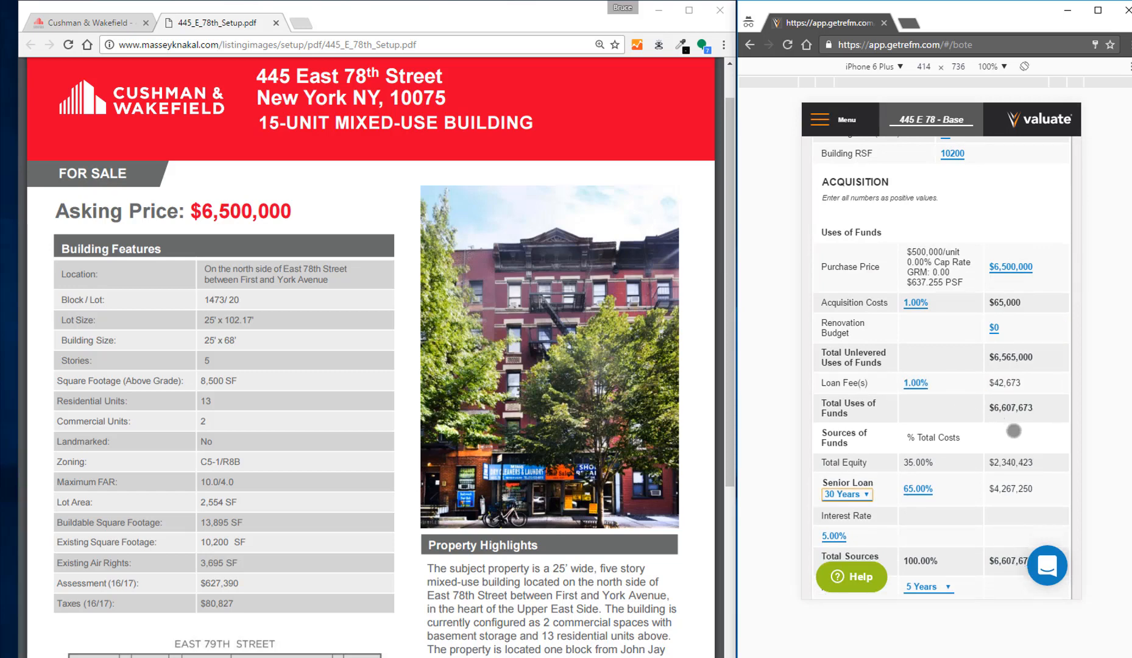
# - Set the holding period to 2 Years
pyautogui.scroll(-2, 1015, 432)
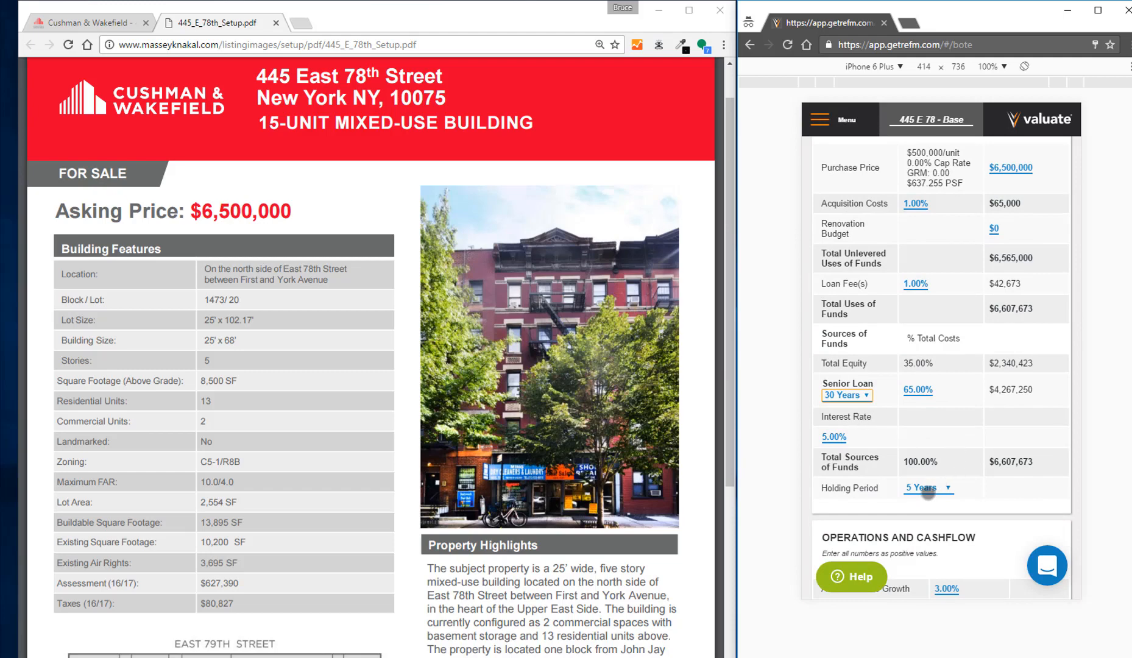
pyautogui.click(928, 491)
pyautogui.click(926, 501)
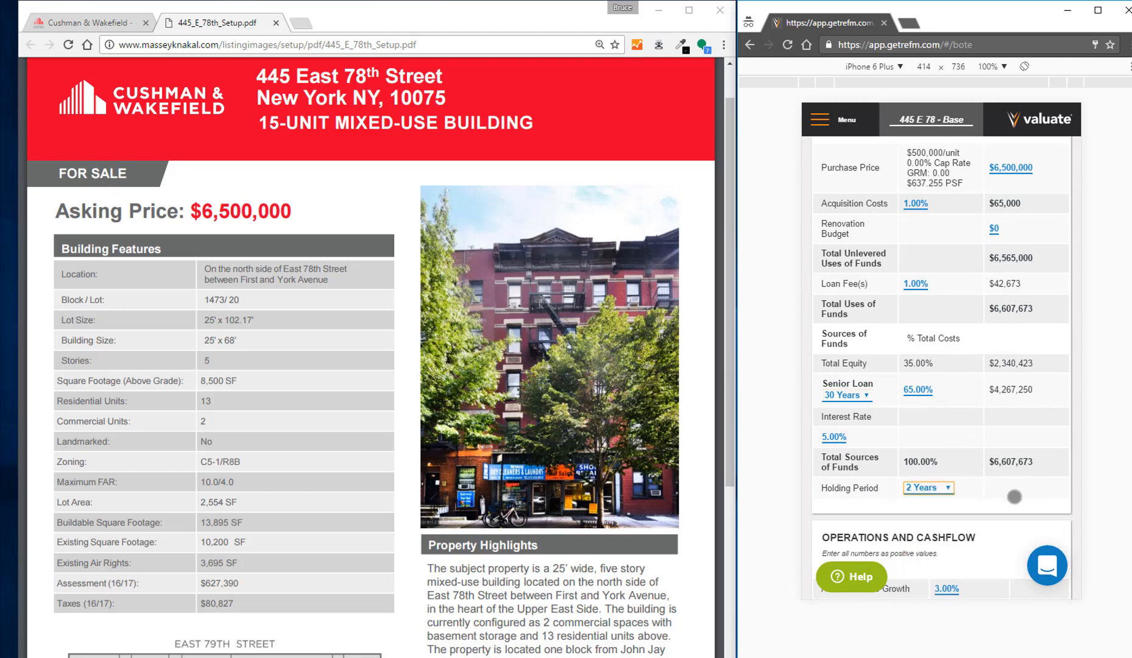
# - Find the total commercial and residential revenue in the listing PDF and enter $391,424 as the current Gross Potential Rent
pyautogui.moveTo(1013, 496); pyautogui.dragTo(1030, 229)
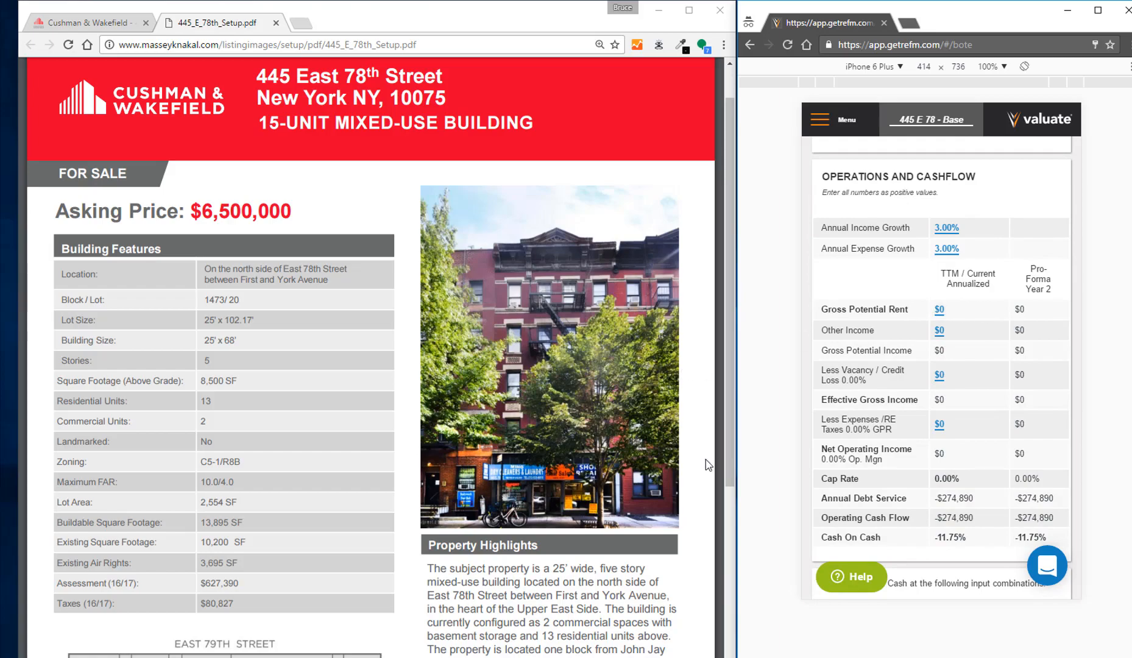
pyautogui.scroll(-15, 728, 463)
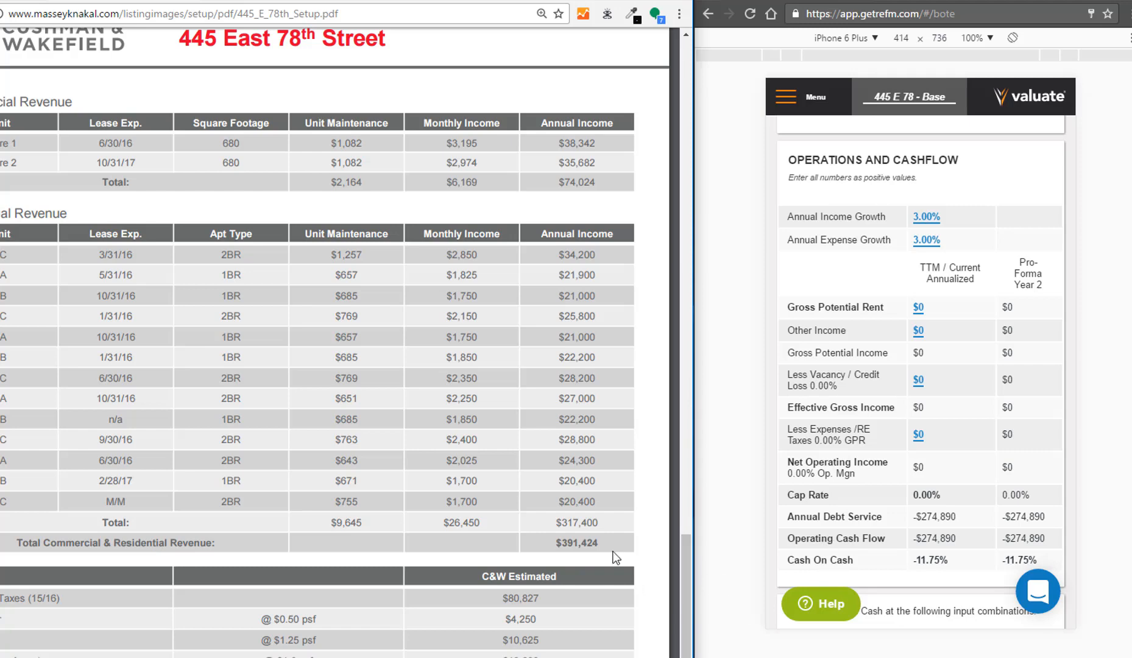
pyautogui.doubleClick(559, 543)
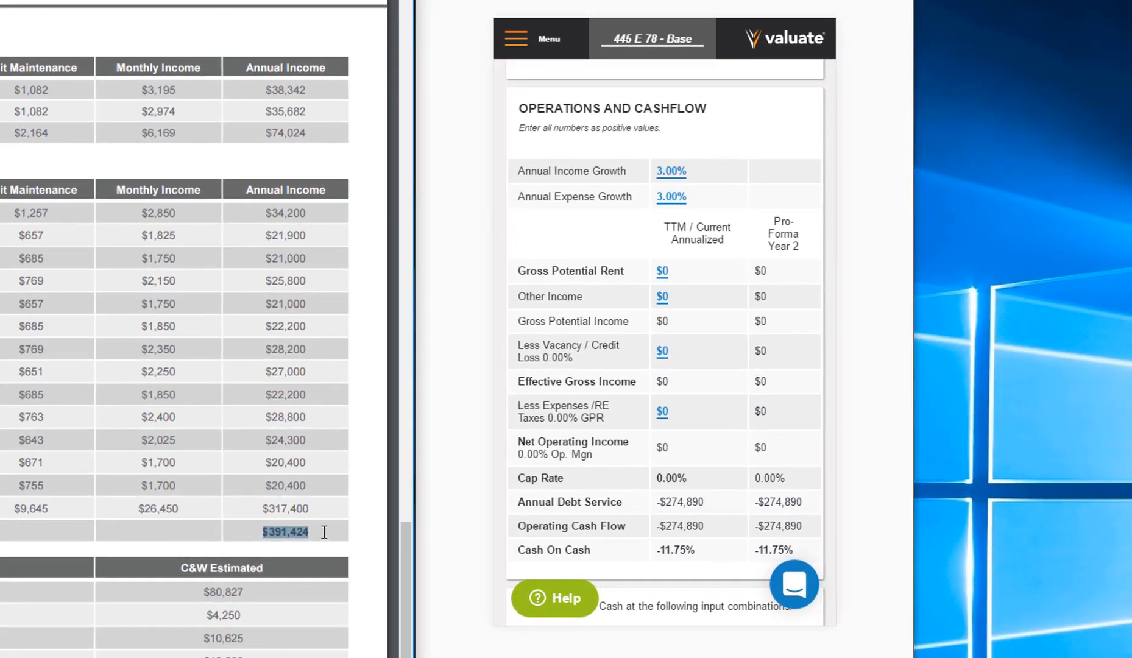
pyautogui.click(667, 271)
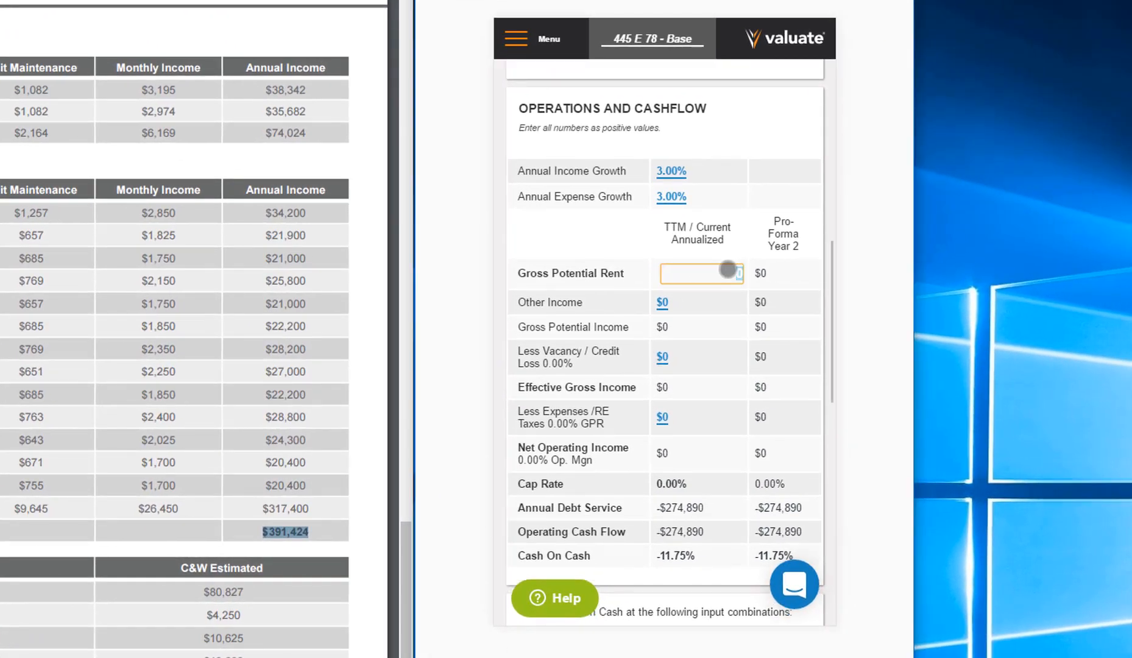
pyautogui.write('391424')
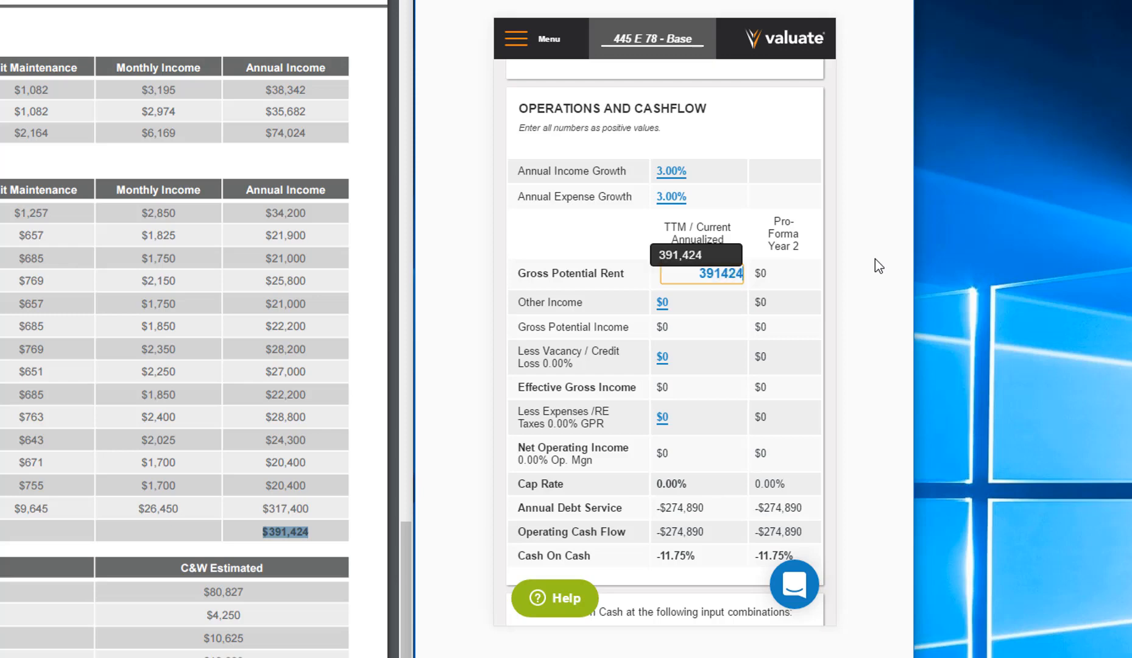
pyautogui.press('Tab')
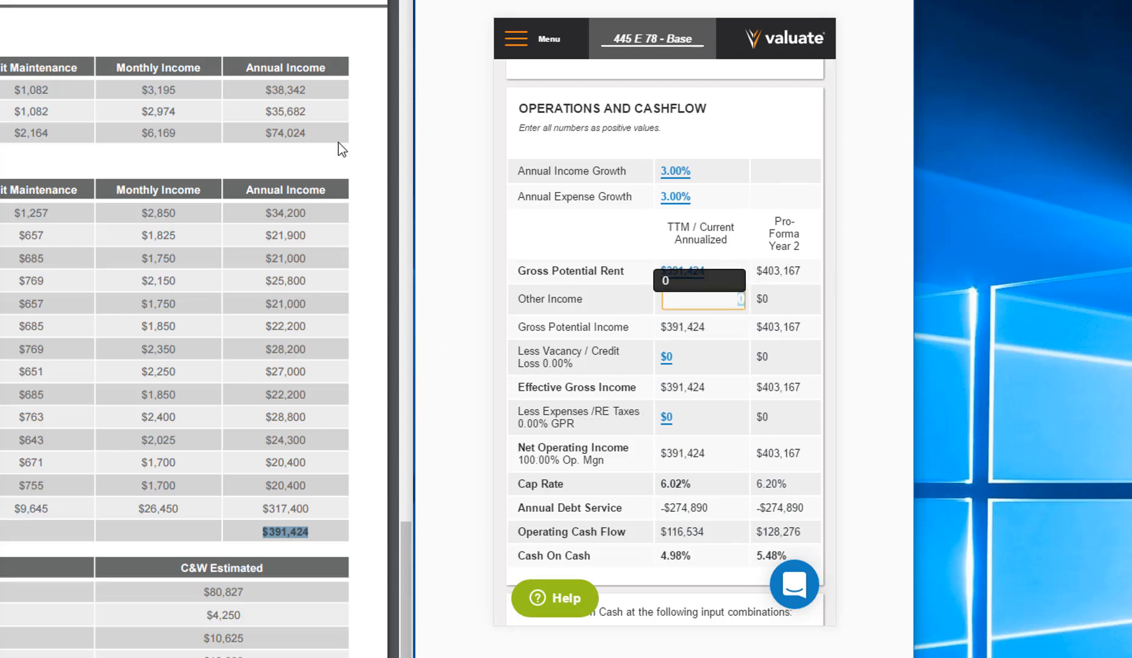
# - Set the current Other Income to $74,024 and the Vacancy / Credit Loss to $11,743
pyautogui.write('74,024')
pyautogui.press('Tab')
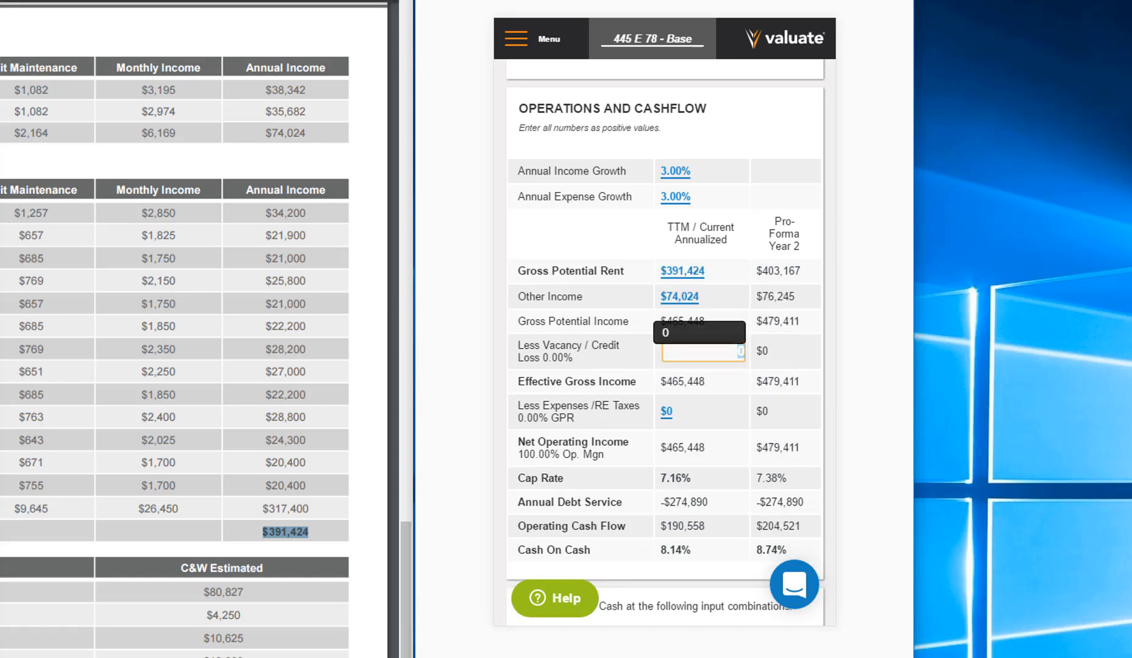
pyautogui.write('11,743')
pyautogui.press('Tab')
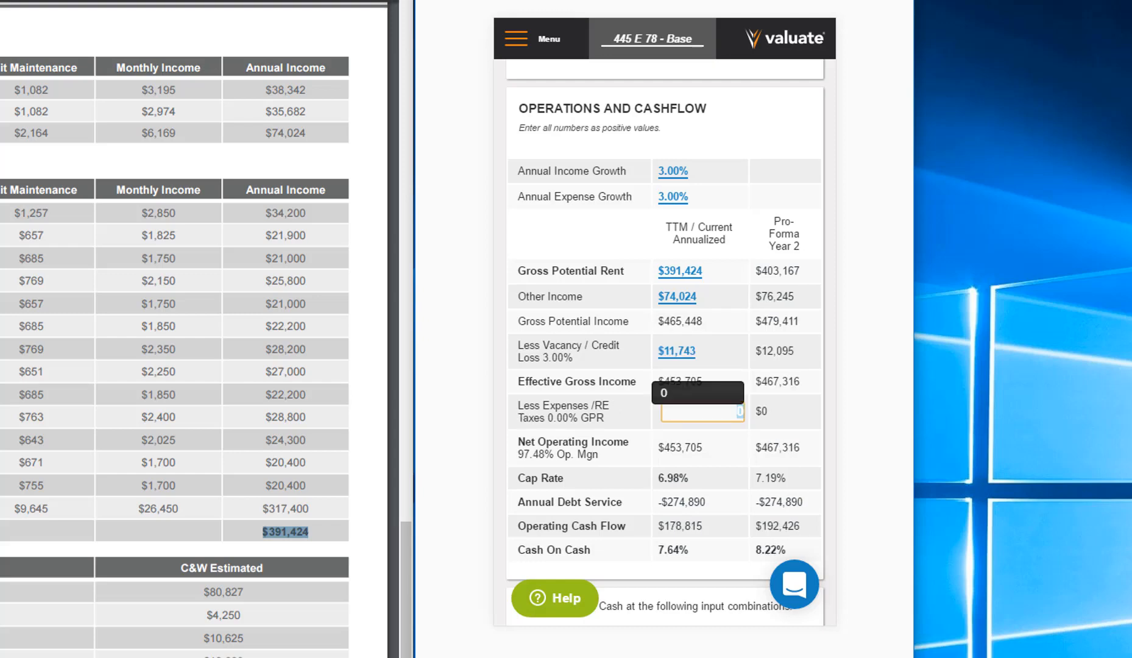
# - Set the current Expenses / RE Taxes to $147,998
pyautogui.write('147,998')
pyautogui.press('Tab')
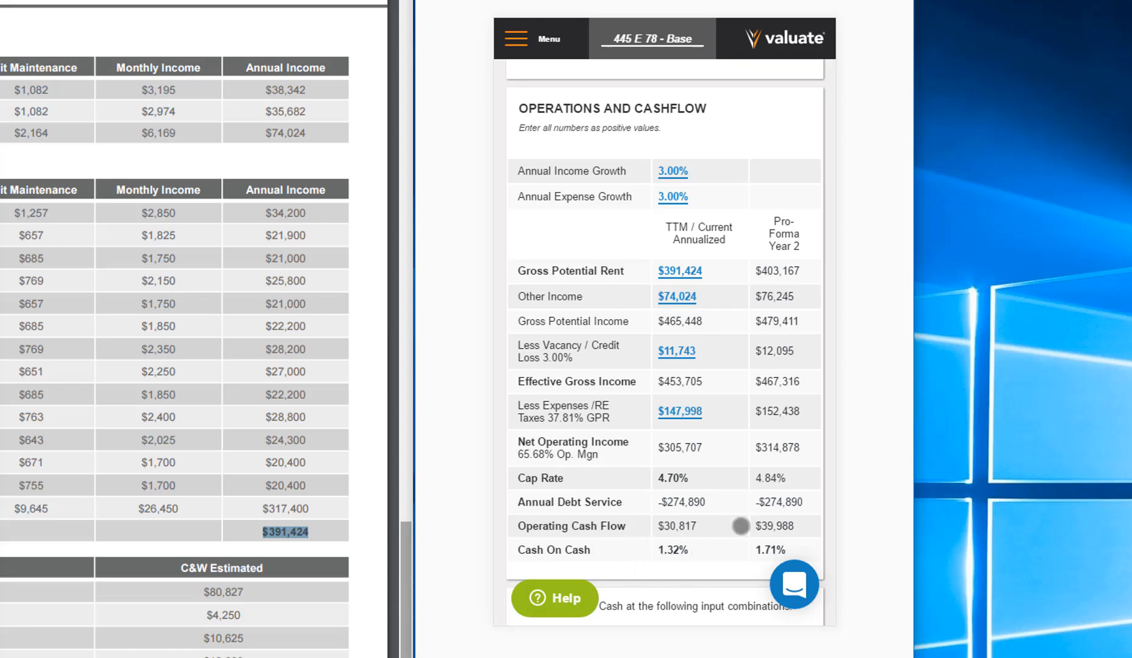
# - Set the purchase price increment to $250,000 in the sensitivity table of Year 1 cash on cash by vacancy/credit loss and purchase price
pyautogui.scroll(-1, 741, 518)
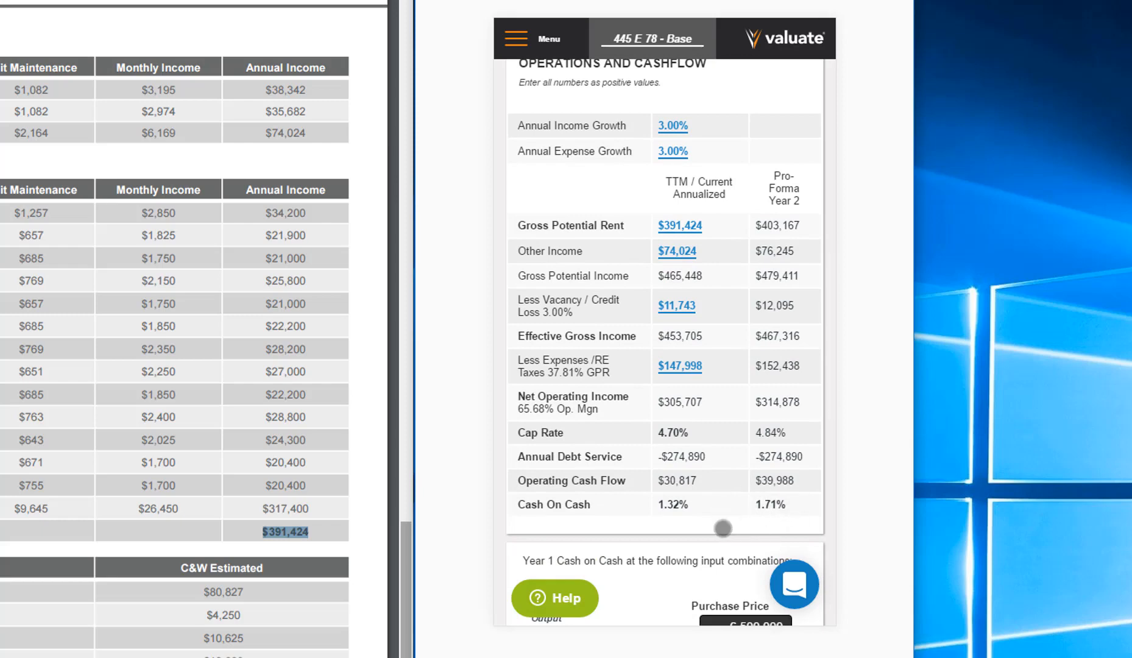
pyautogui.scroll(-2, 718, 524)
pyautogui.scroll(-4, 710, 402)
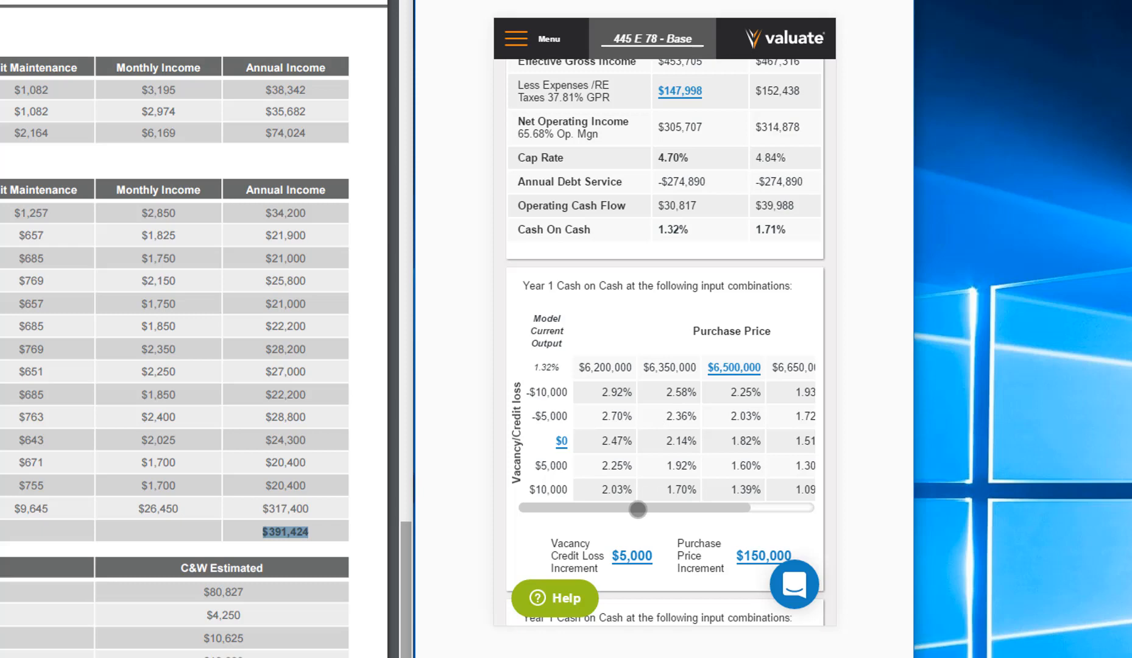
pyautogui.moveTo(647, 511); pyautogui.dragTo(621, 514)
pyautogui.click(753, 550)
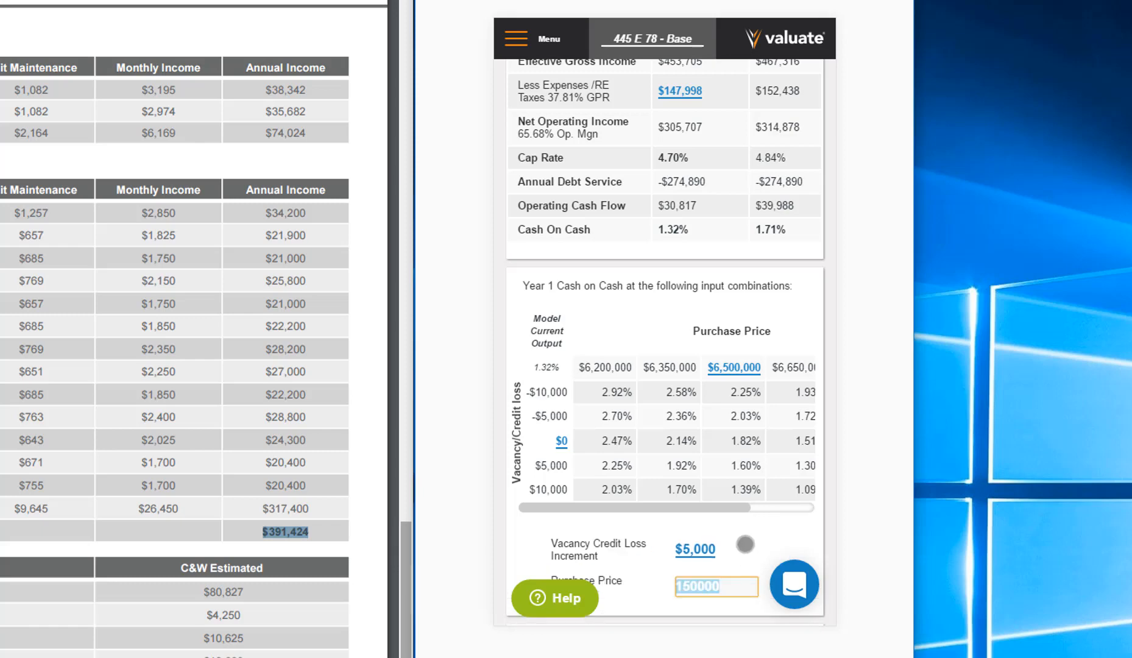
pyautogui.write('25000')
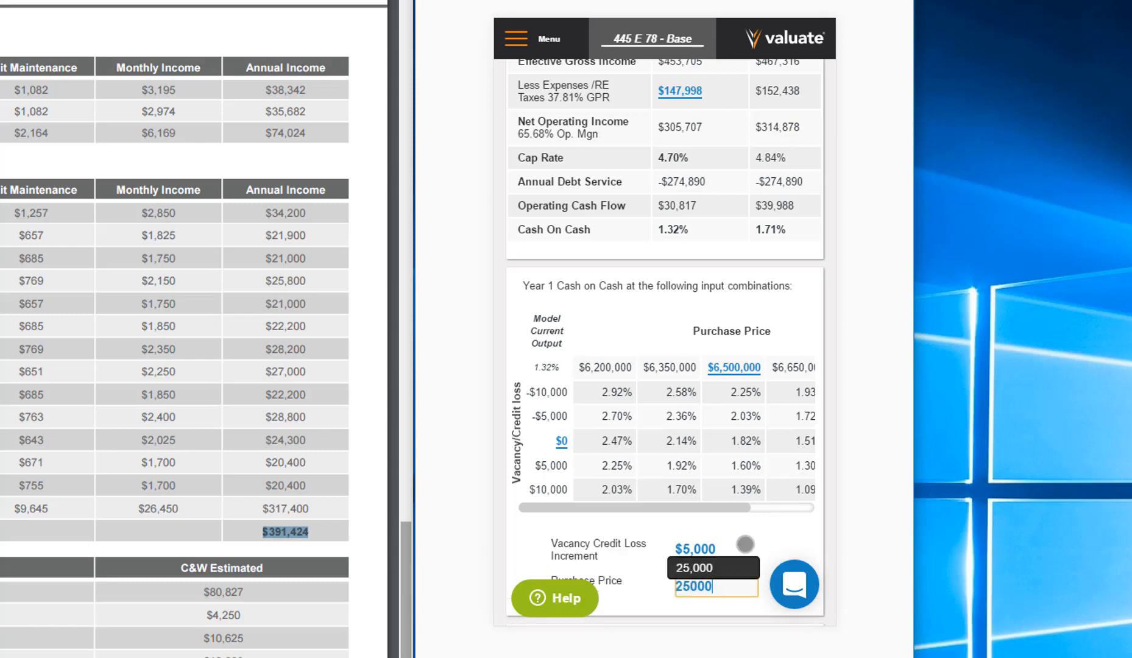
pyautogui.write('0')
pyautogui.press('Return')
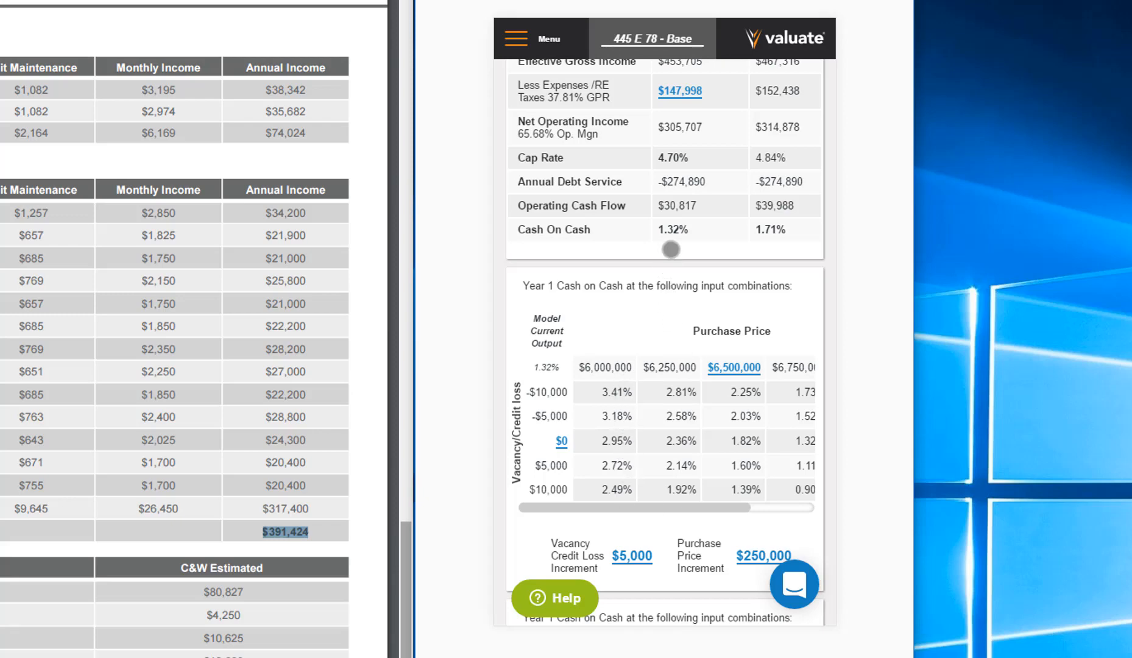
pyautogui.moveTo(671, 250); pyautogui.dragTo(702, 573)
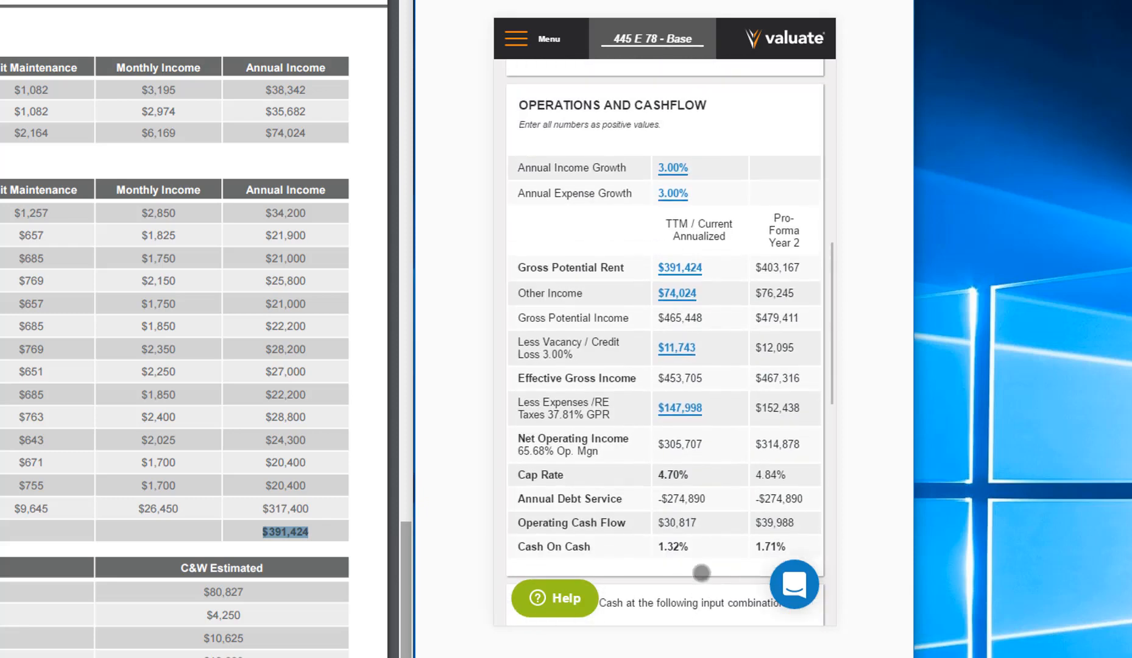
# - Set the purchase price to $5,250,000 and check the Year 1 cap rate and cash on cash
pyautogui.moveTo(749, 286); pyautogui.dragTo(743, 556)
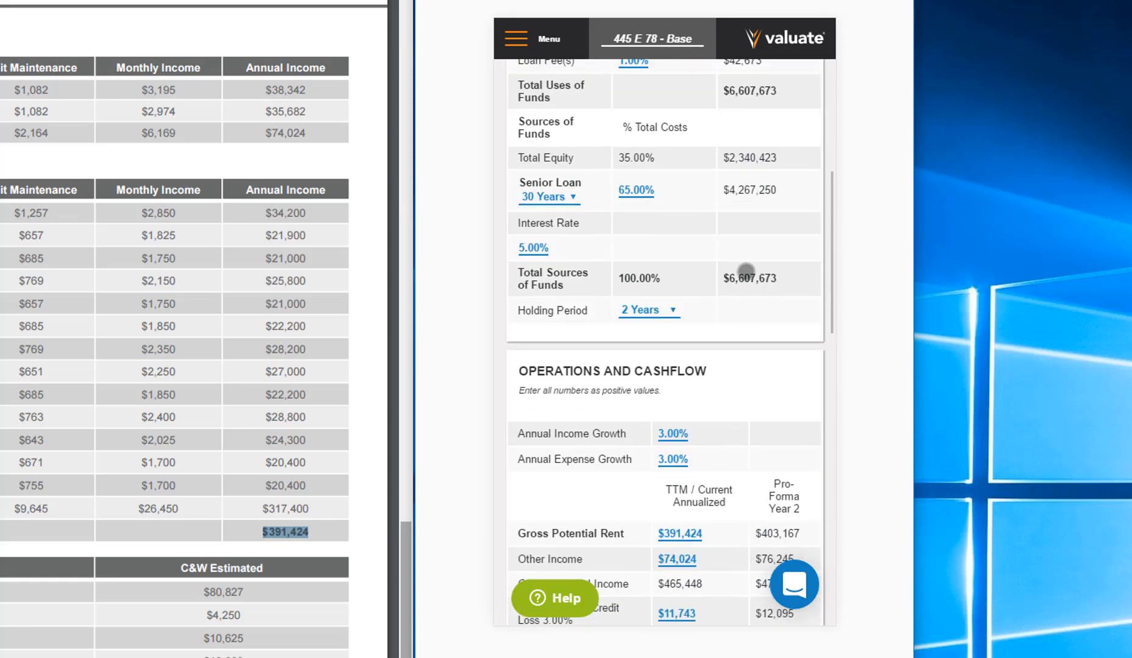
pyautogui.moveTo(742, 273); pyautogui.dragTo(742, 519)
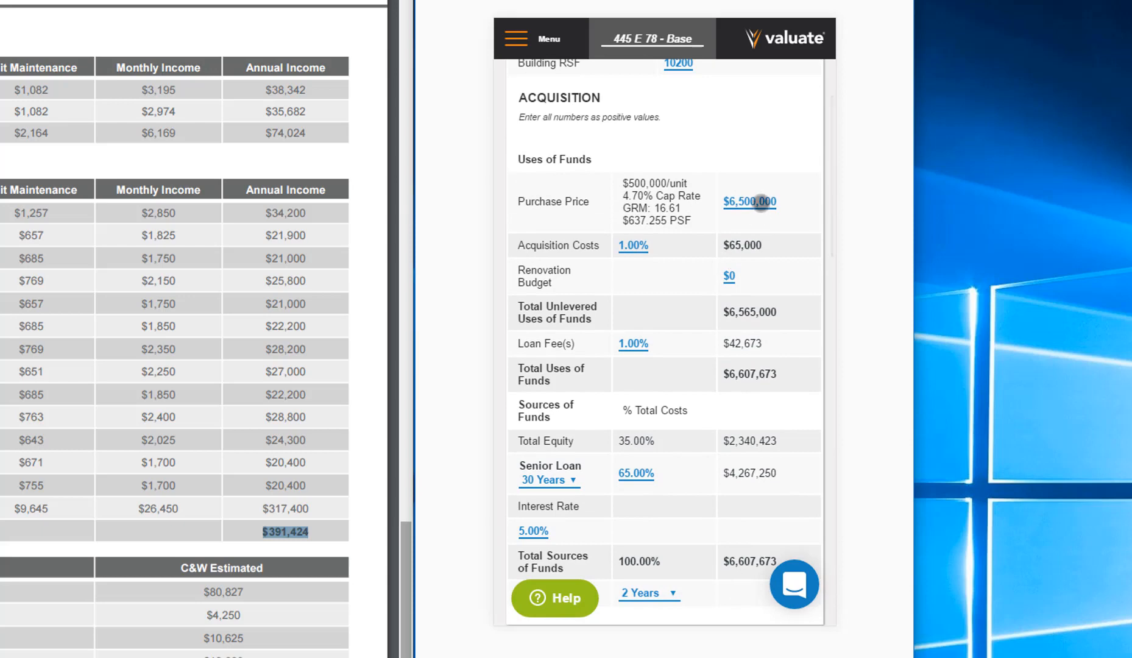
pyautogui.click(762, 204)
pyautogui.write('525')
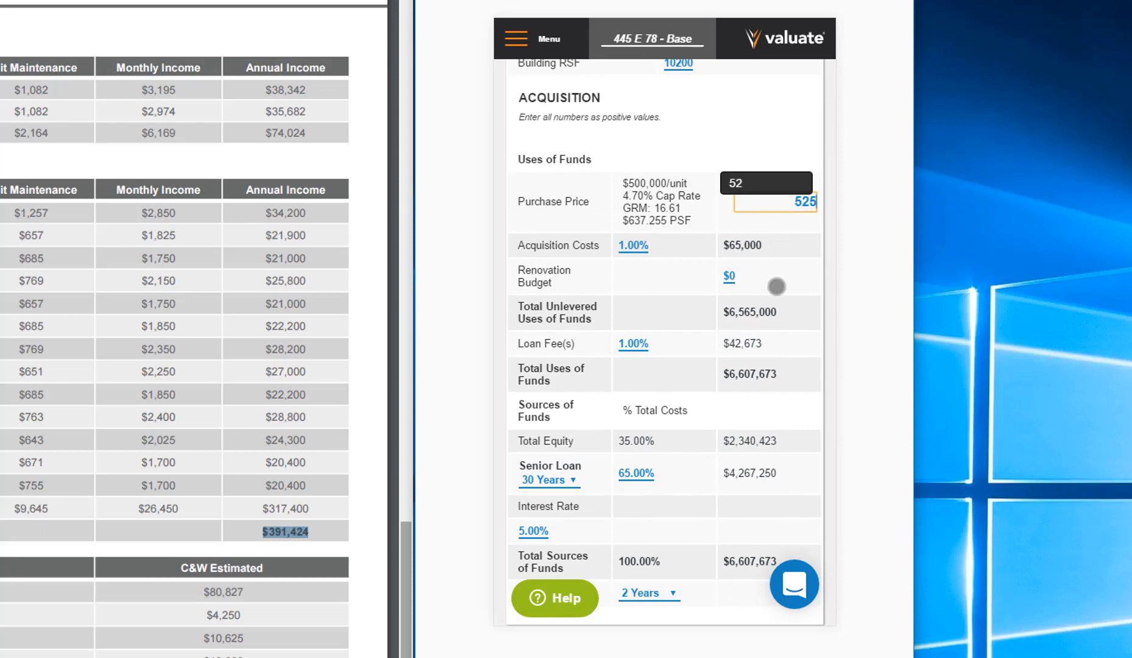
pyautogui.write('0000')
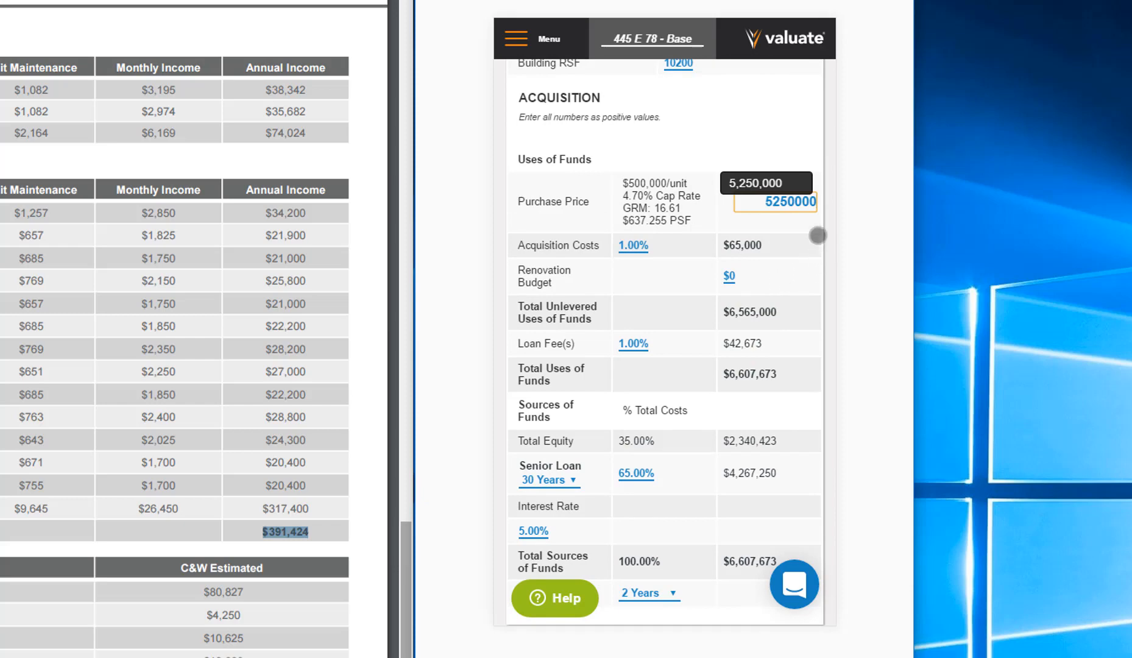
pyautogui.press('Tab')
pyautogui.moveTo(778, 144); pyautogui.dragTo(793, 409)
pyautogui.click(792, 409)
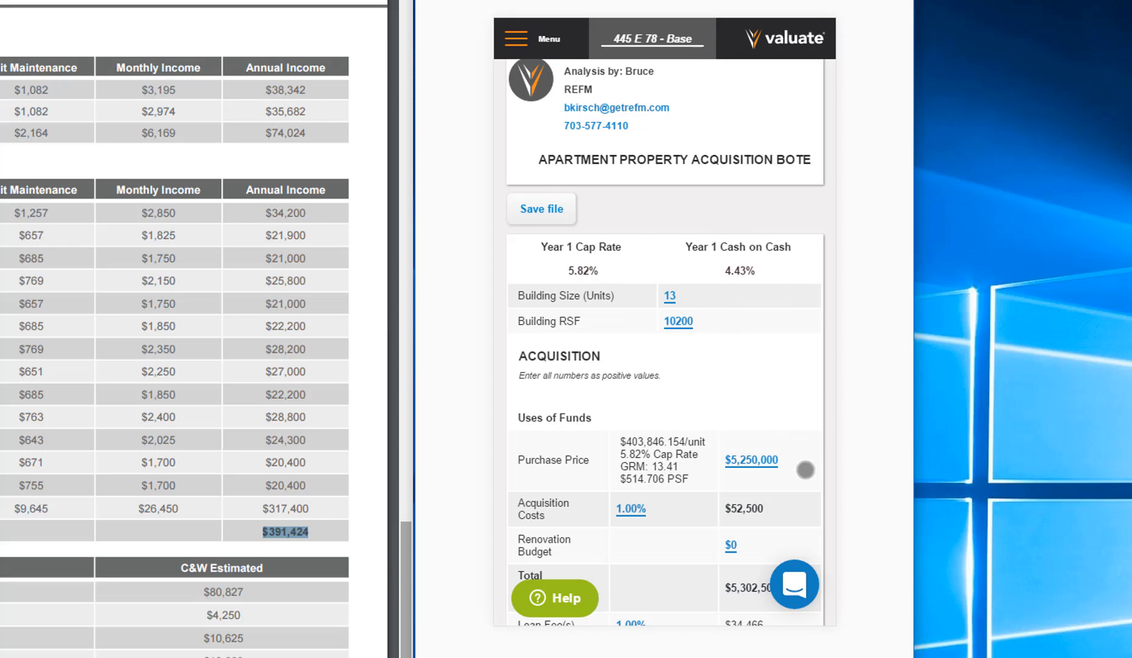
# - Set the purchase price to $4,500,000 and review the operating cash flow, cap rate and cash on cash
pyautogui.scroll(-5, 805, 469)
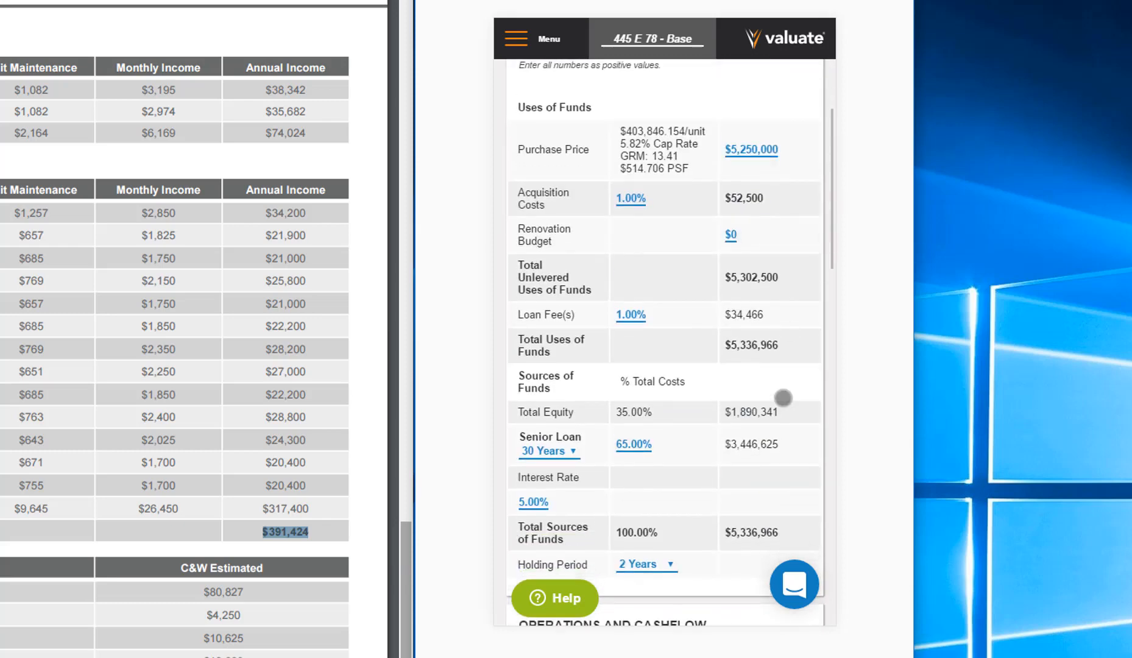
pyautogui.scroll(-10, 783, 398)
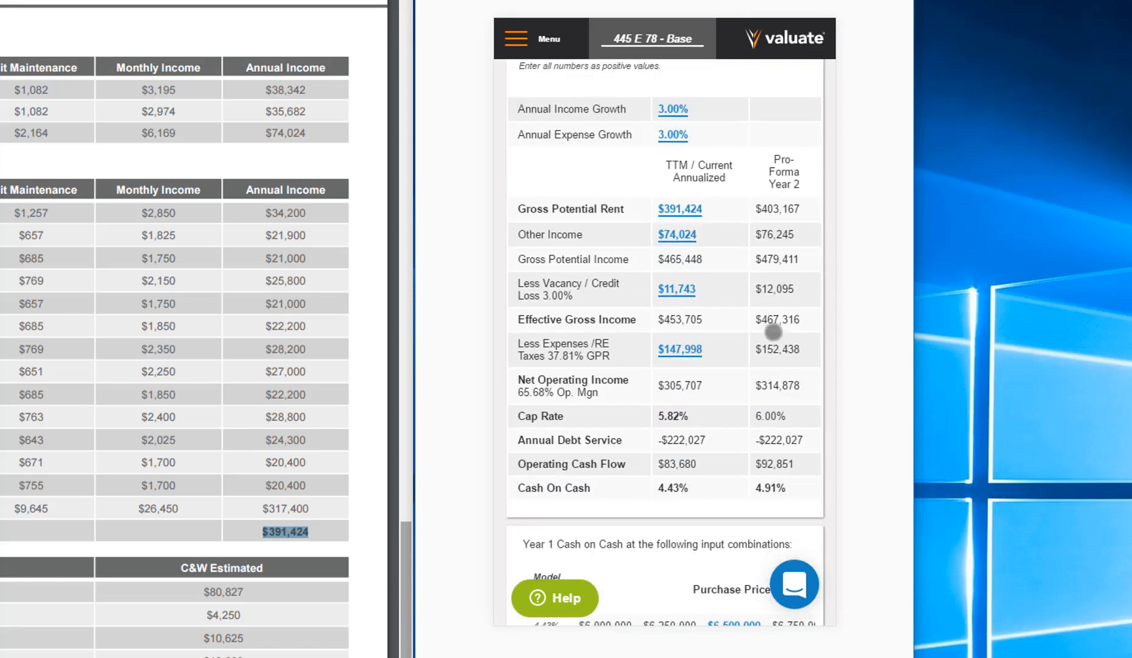
pyautogui.scroll(13, 776, 207)
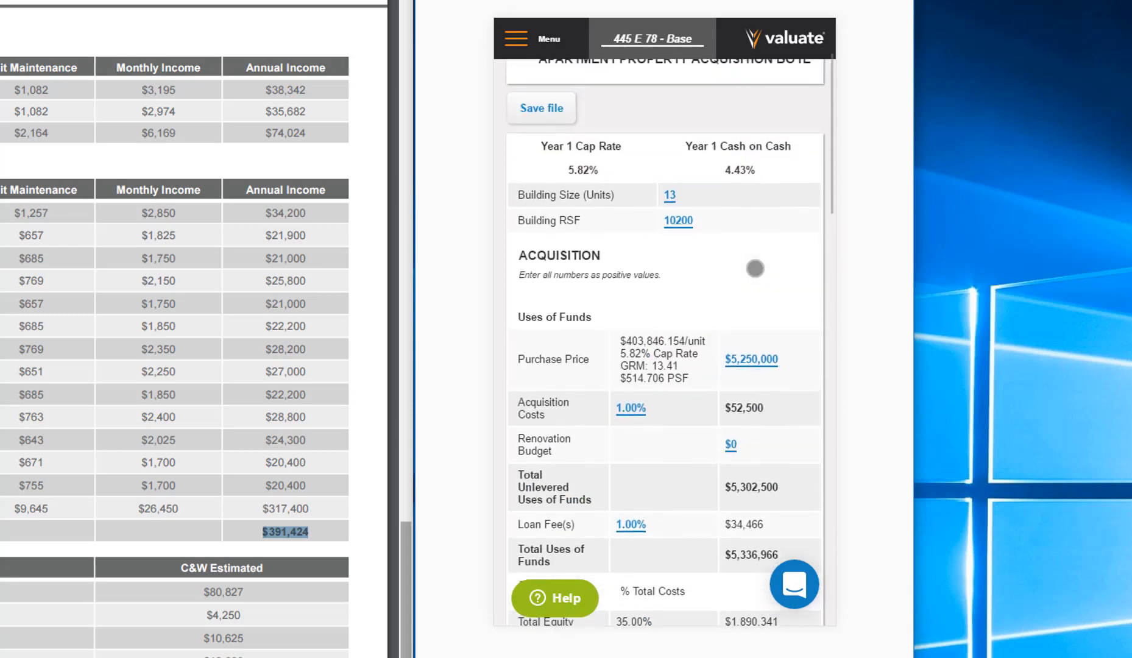
pyautogui.scroll(1, 755, 268)
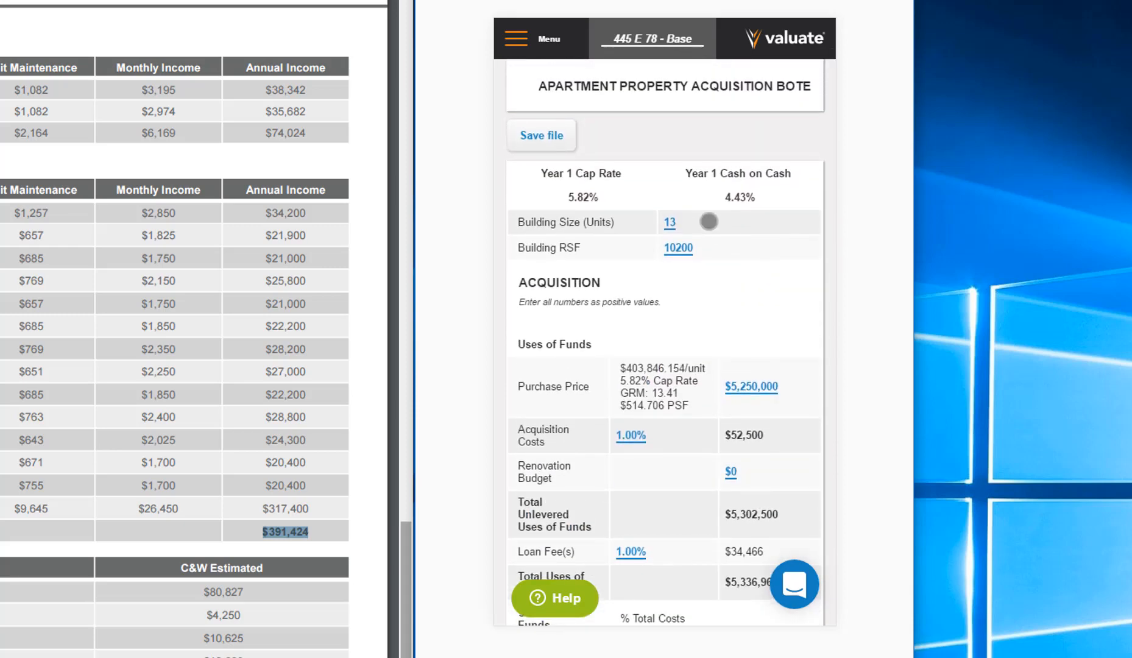
pyautogui.click(752, 381)
pyautogui.write('4500000')
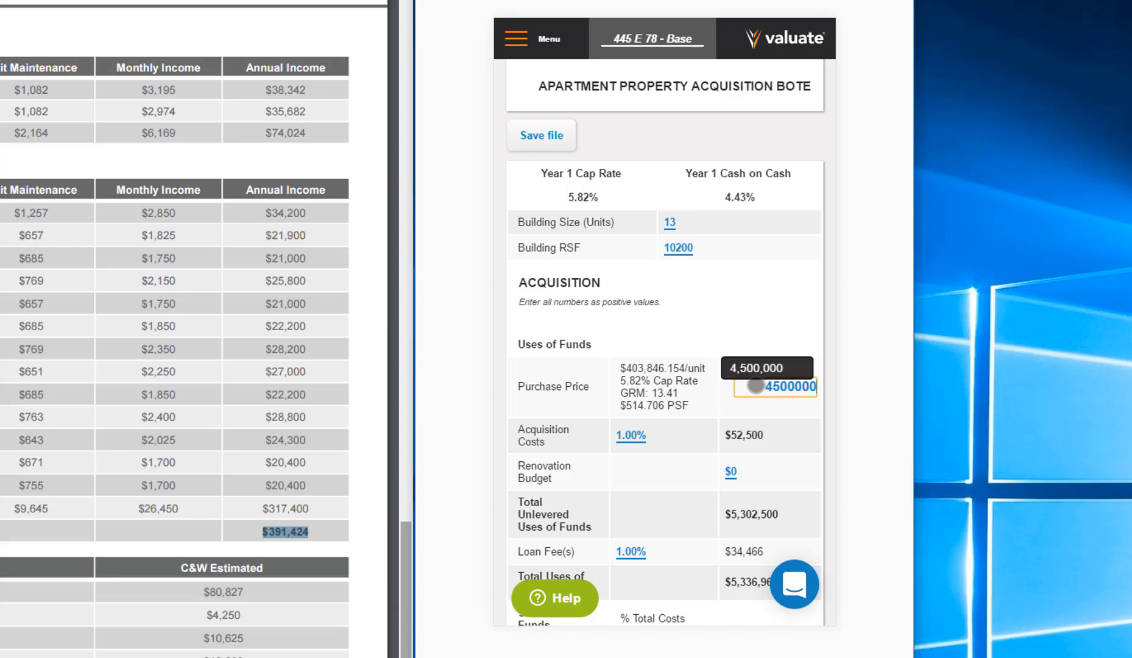
pyautogui.press('Return')
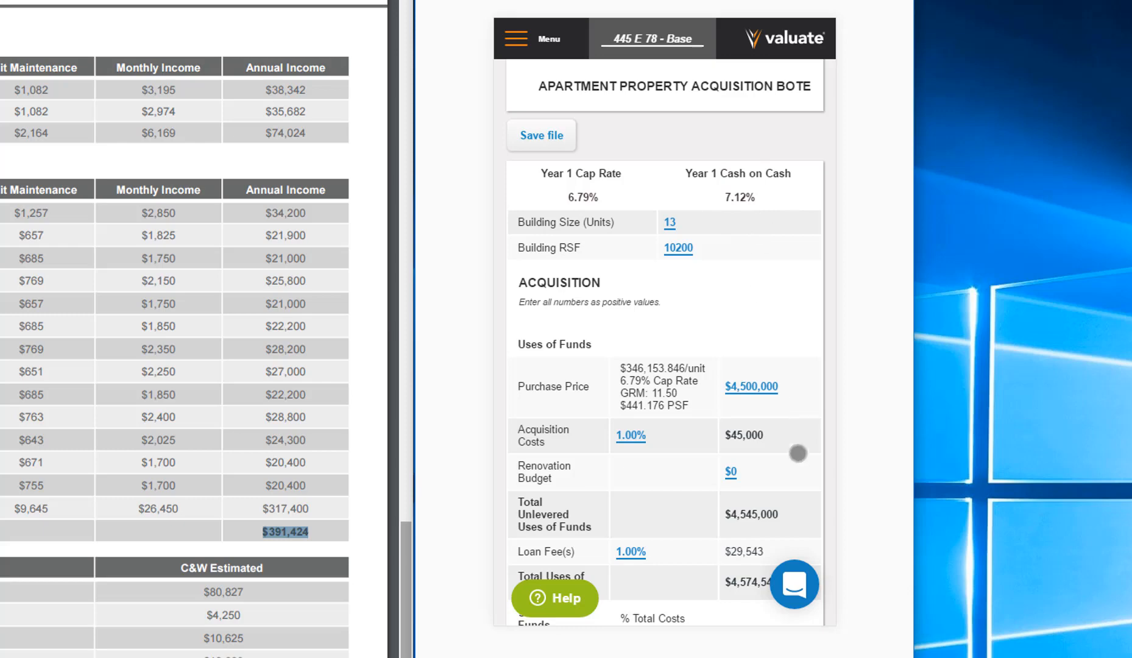
pyautogui.scroll(-15, 798, 471)
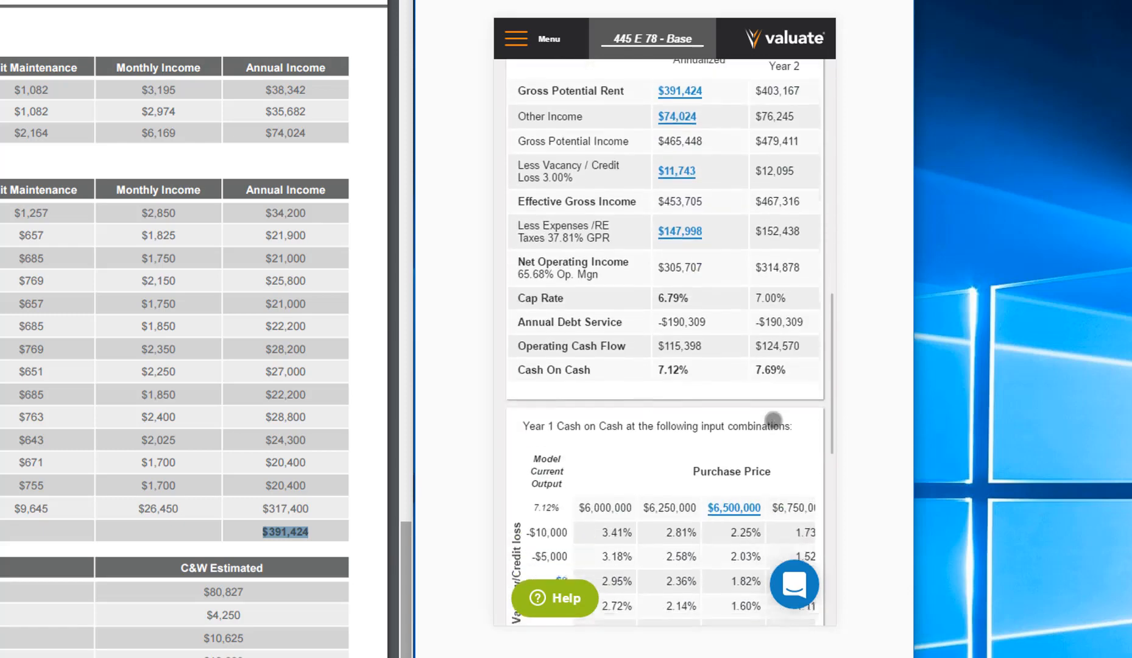
pyautogui.scroll(5, 764, 234)
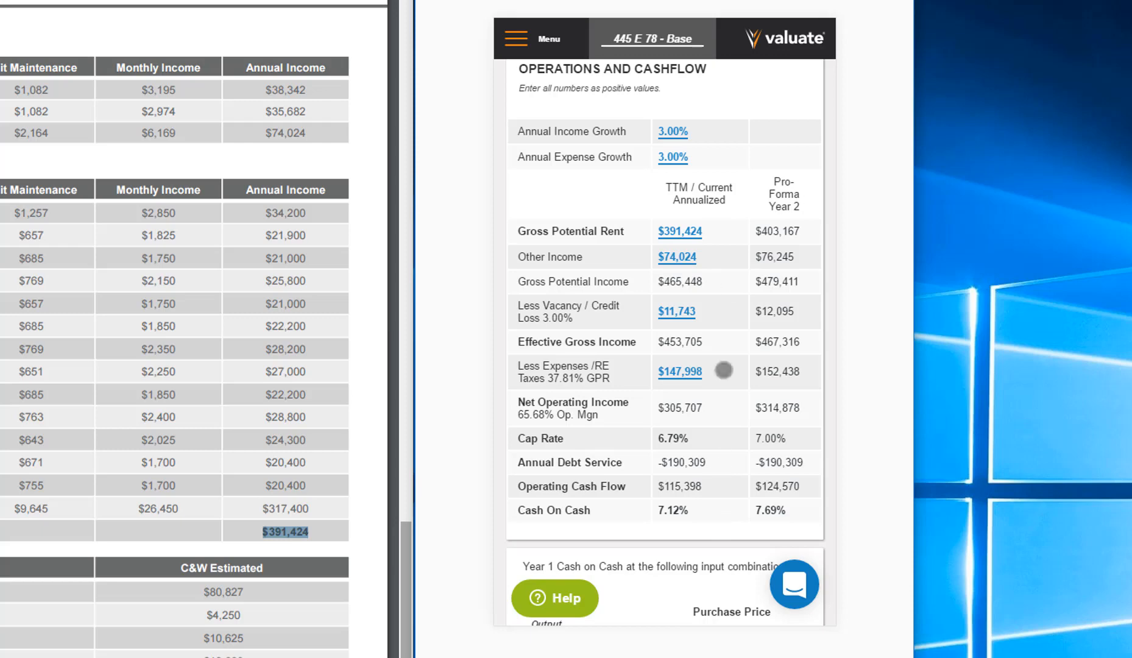
pyautogui.scroll(10, 751, 157)
pyautogui.scroll(2, 747, 219)
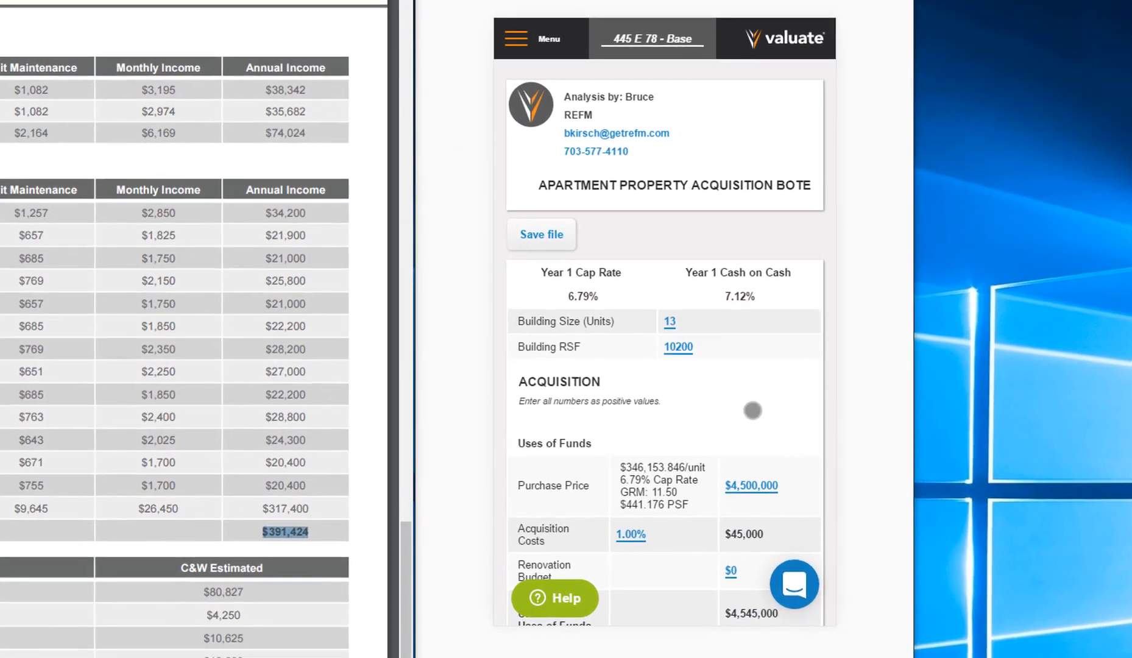
# - Share the analysis publicly as a hyperlink, leaving the purchase price visible
pyautogui.click(546, 45)
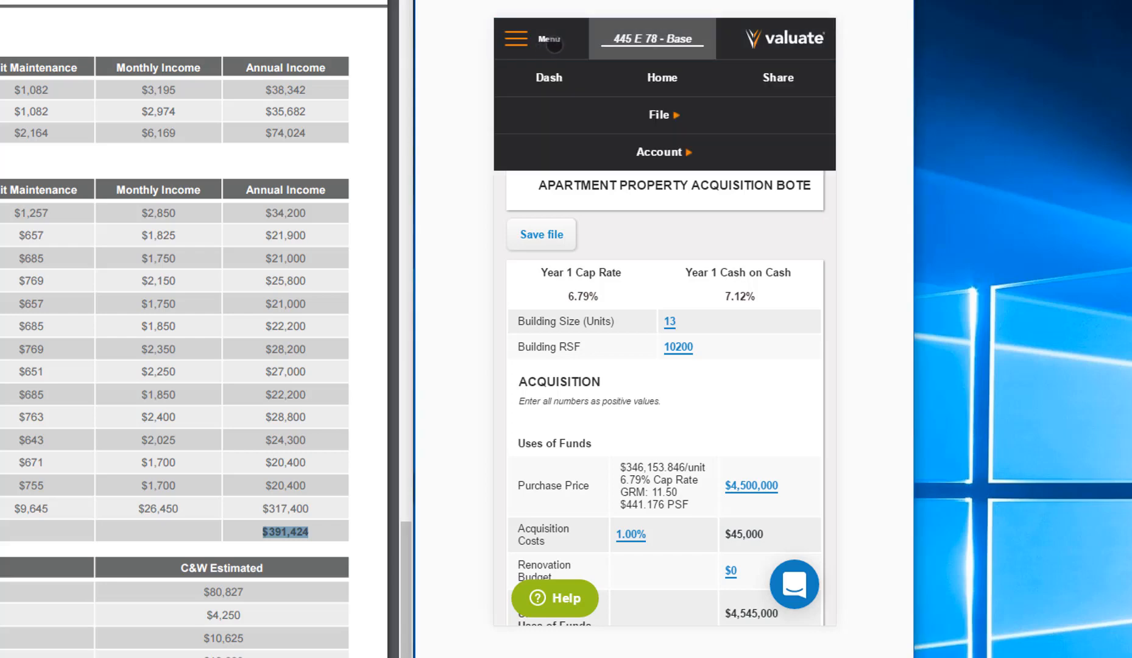
pyautogui.click(779, 77)
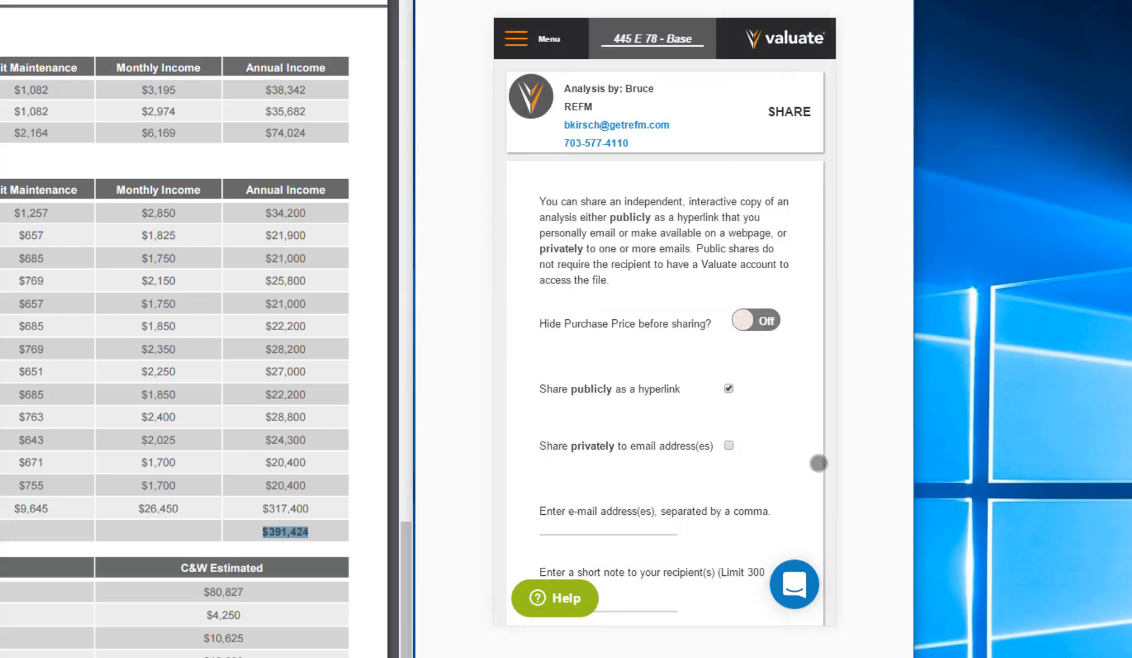
pyautogui.scroll(-2, 755, 523)
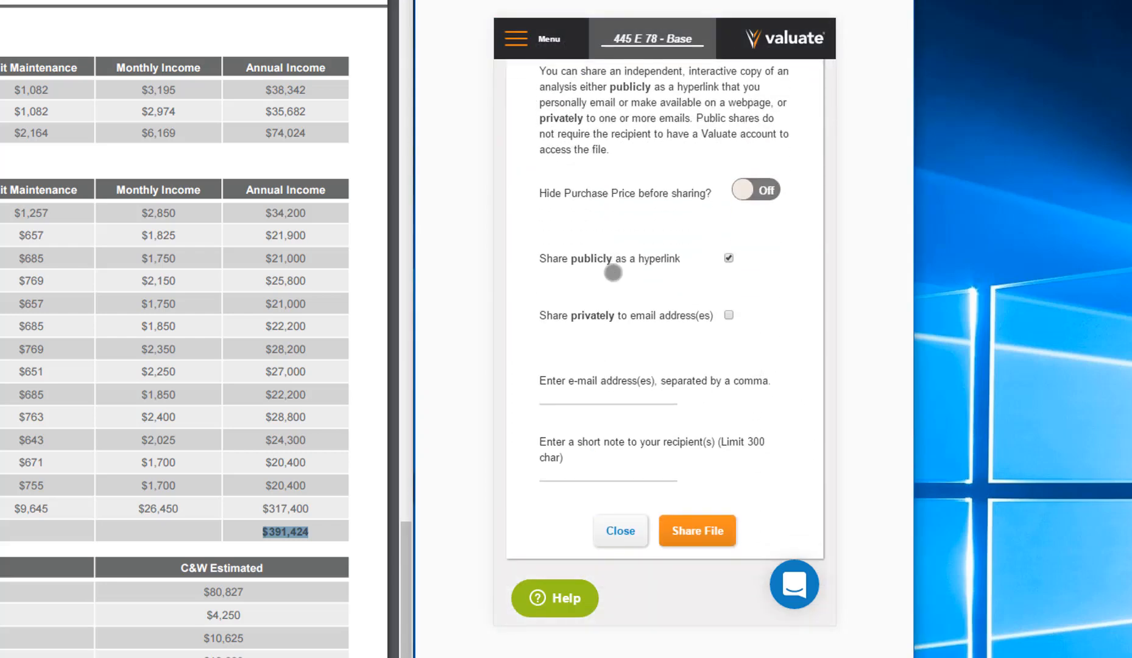
pyautogui.click(693, 526)
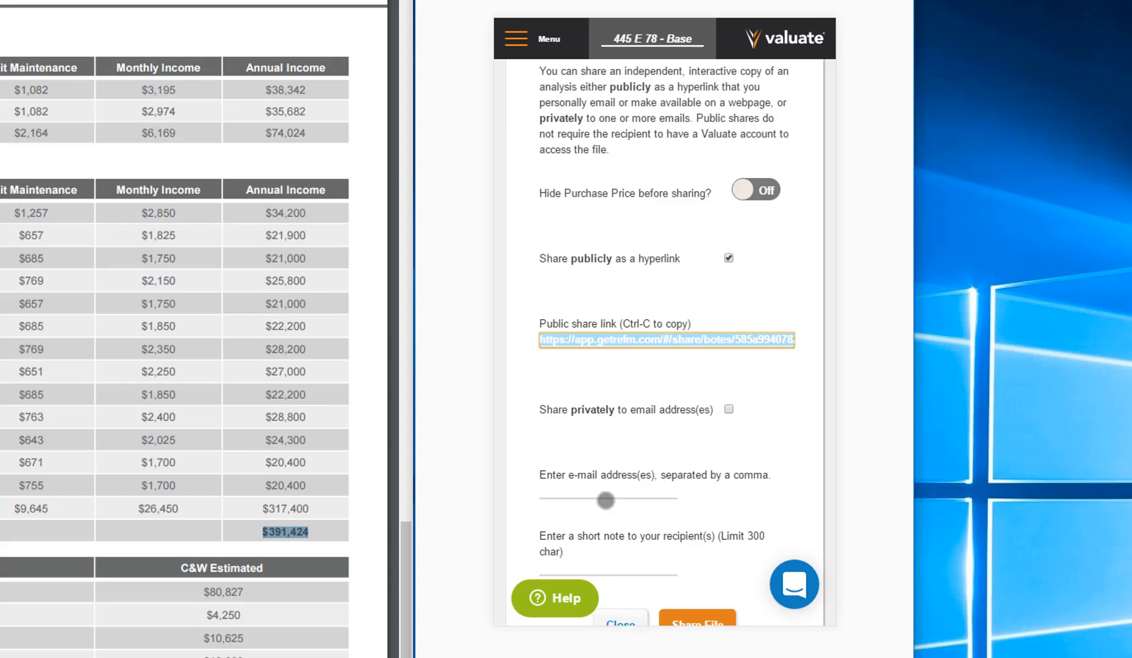
# - Switch from public hyperlink to private e-mail sharing and close the share page without entering recipients
pyautogui.click(728, 259)
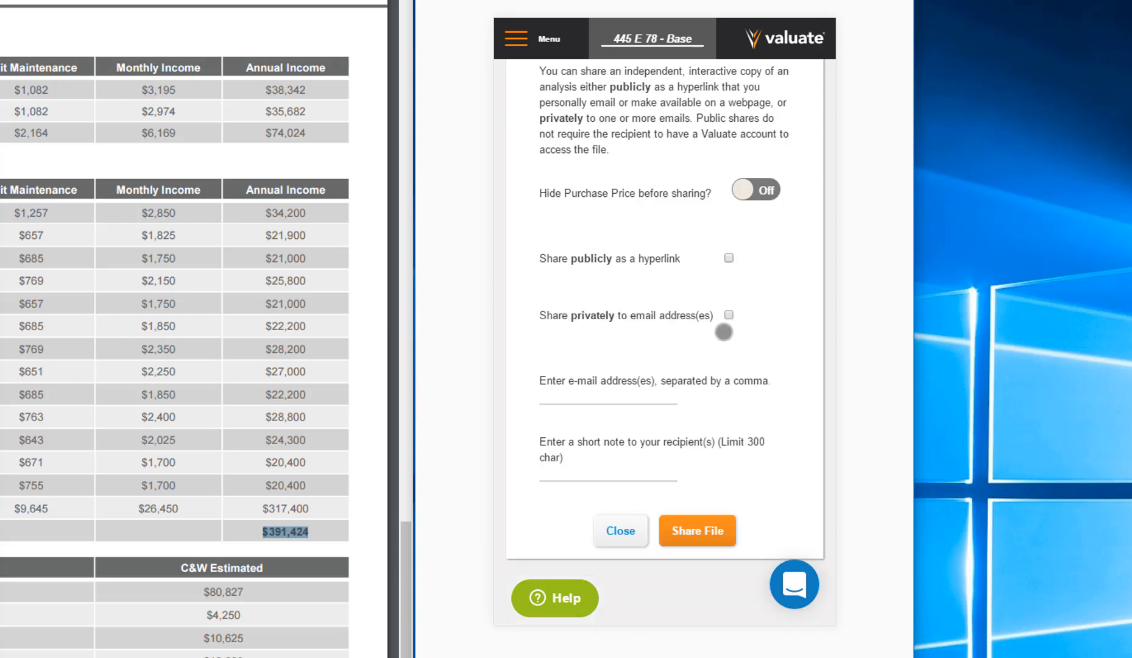
pyautogui.click(729, 315)
pyautogui.click(595, 406)
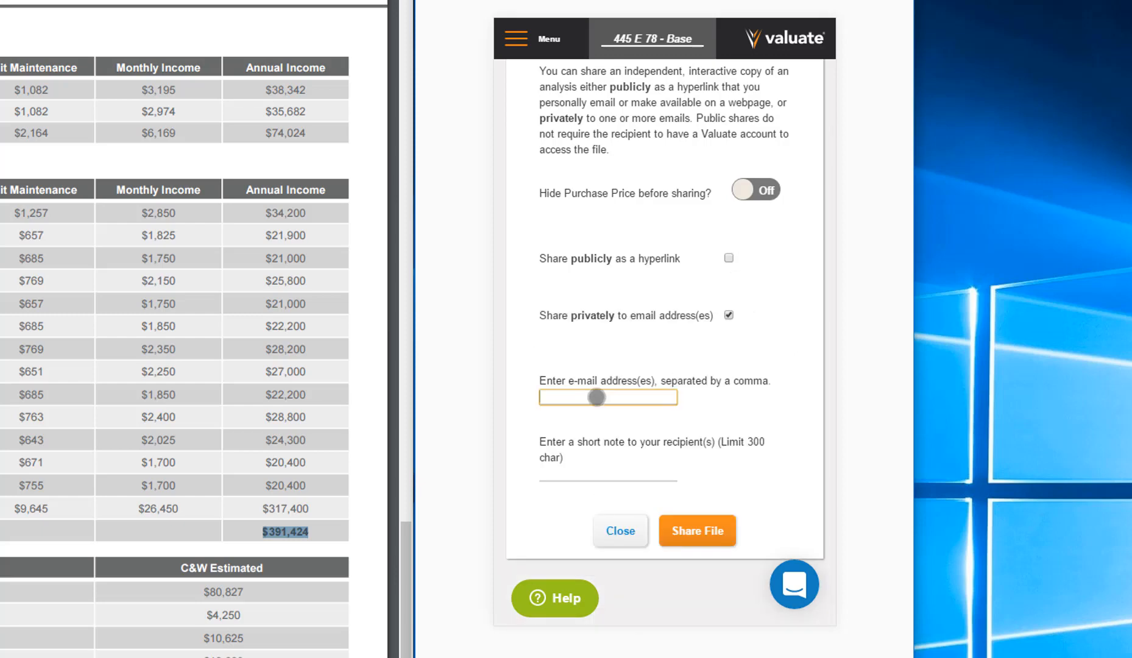
pyautogui.click(620, 531)
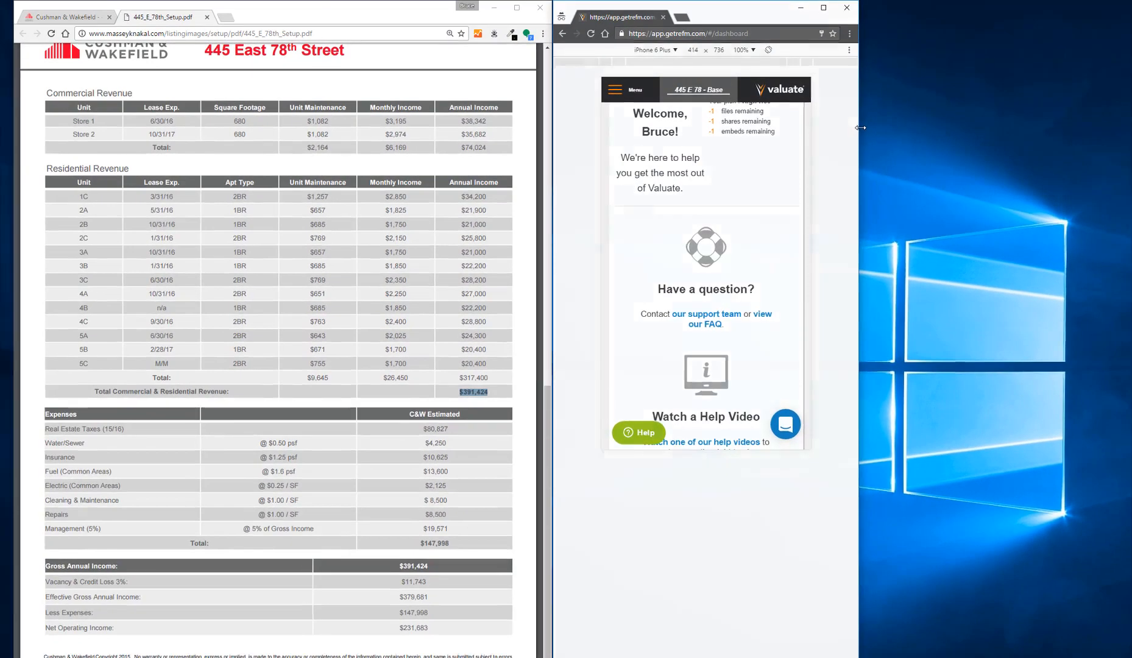
pyautogui.moveTo(914, 98); pyautogui.dragTo(1126, 183)
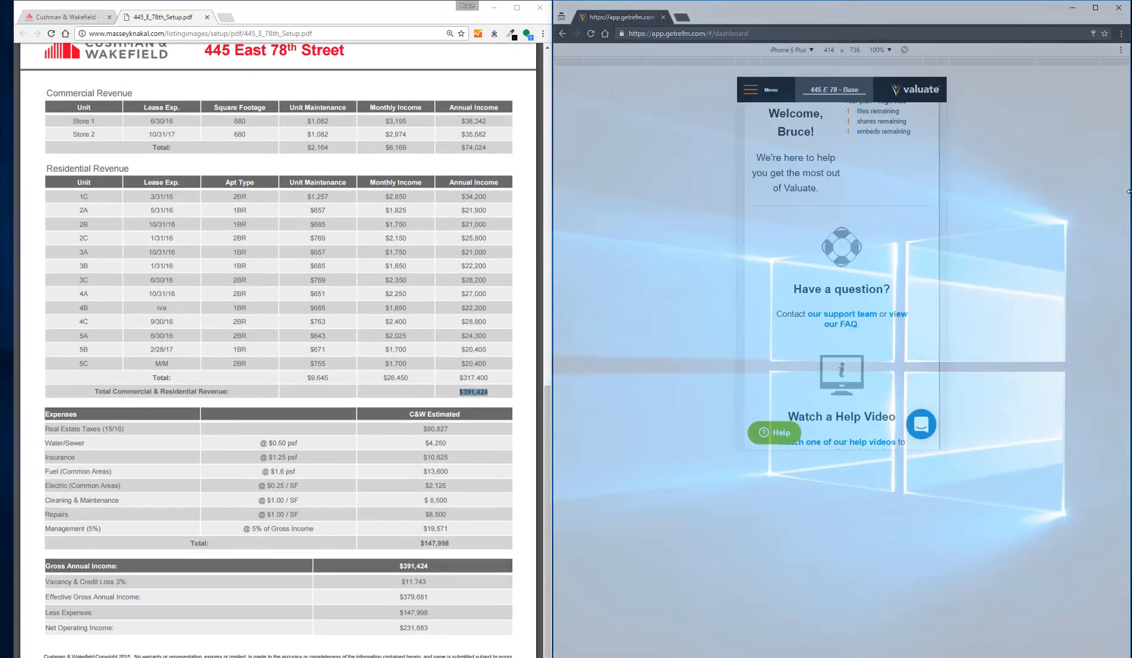
pyautogui.press('F12')
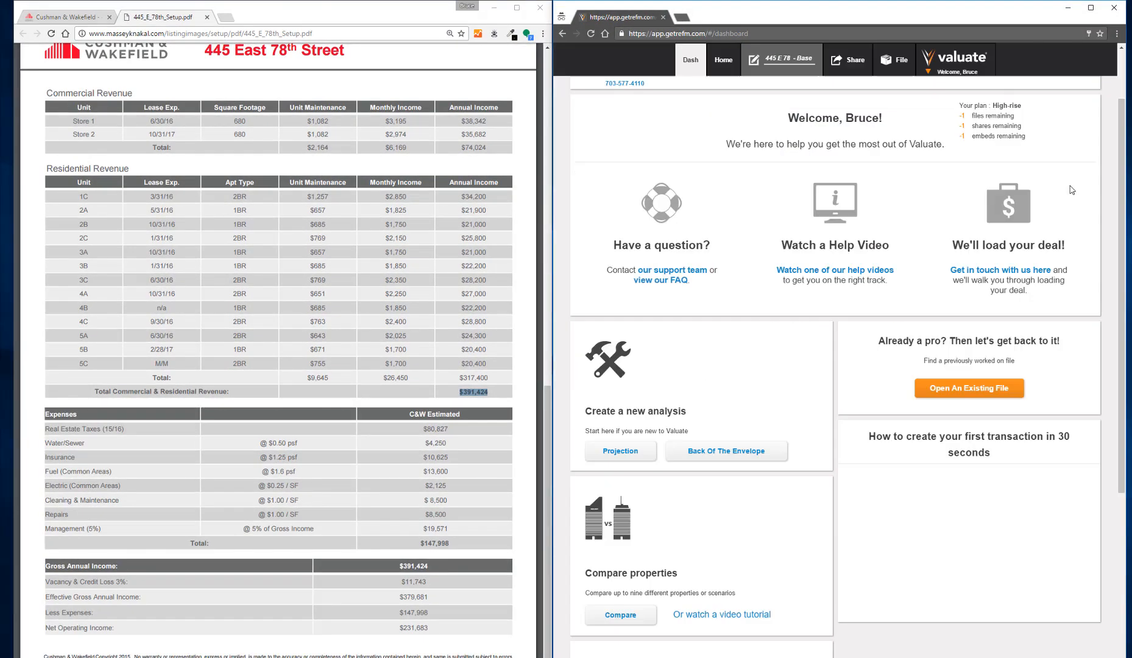
pyautogui.click(785, 60)
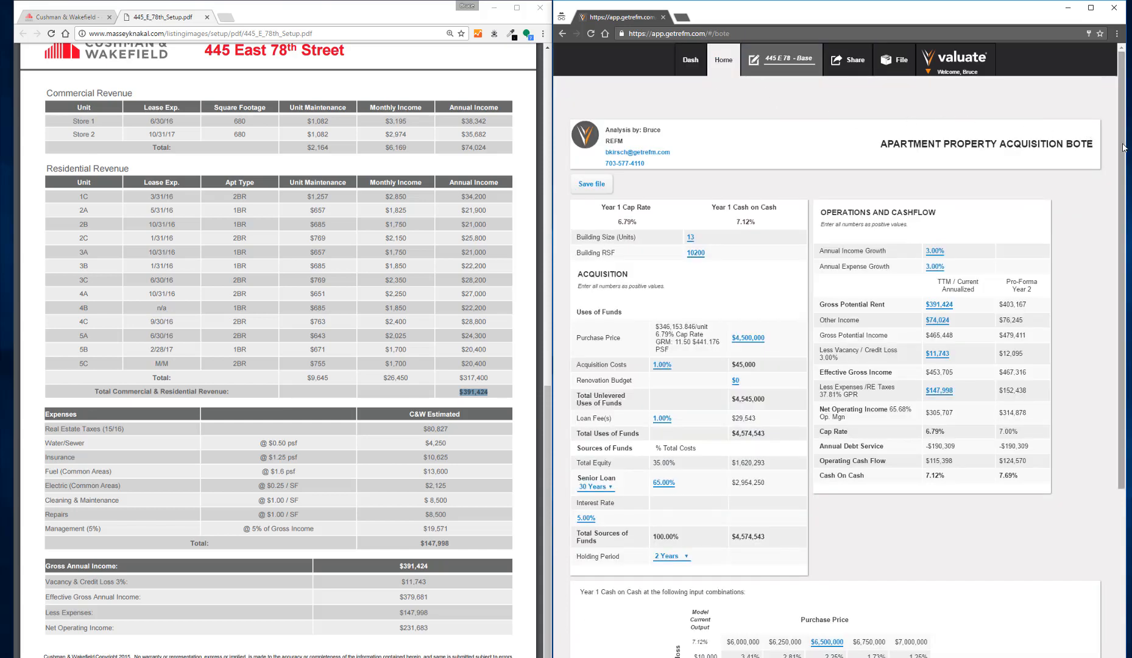
pyautogui.moveTo(1124, 148); pyautogui.dragTo(1111, 112)
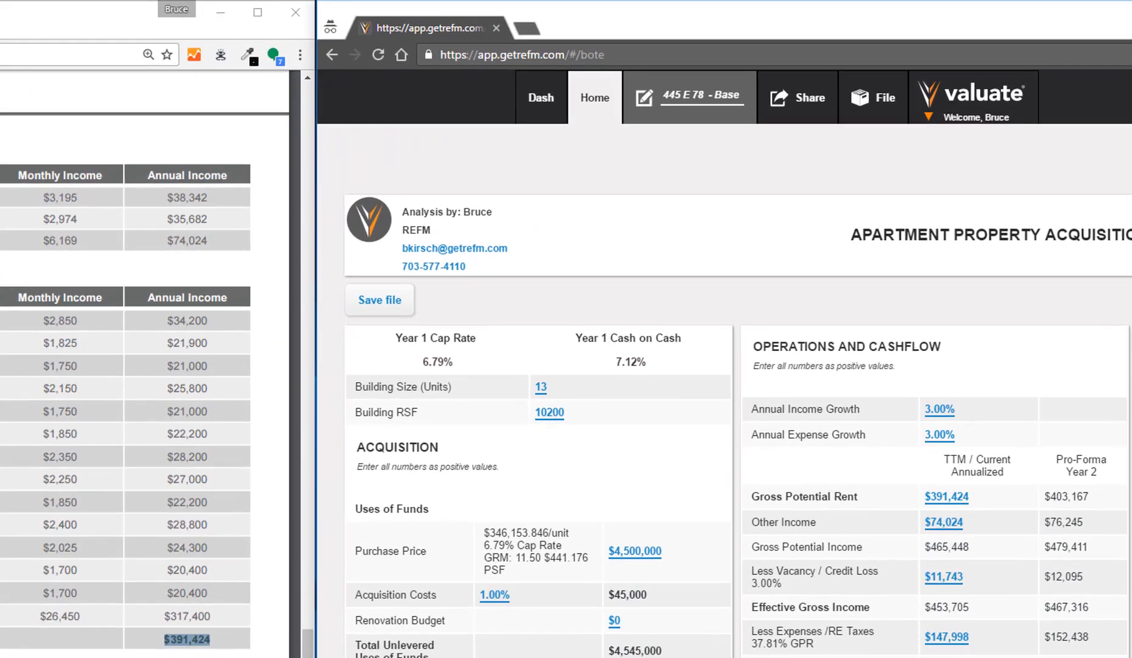
# - Display the file actions and the analysis types offered for a new file
pyautogui.click(868, 109)
pyautogui.moveTo(925, 180)
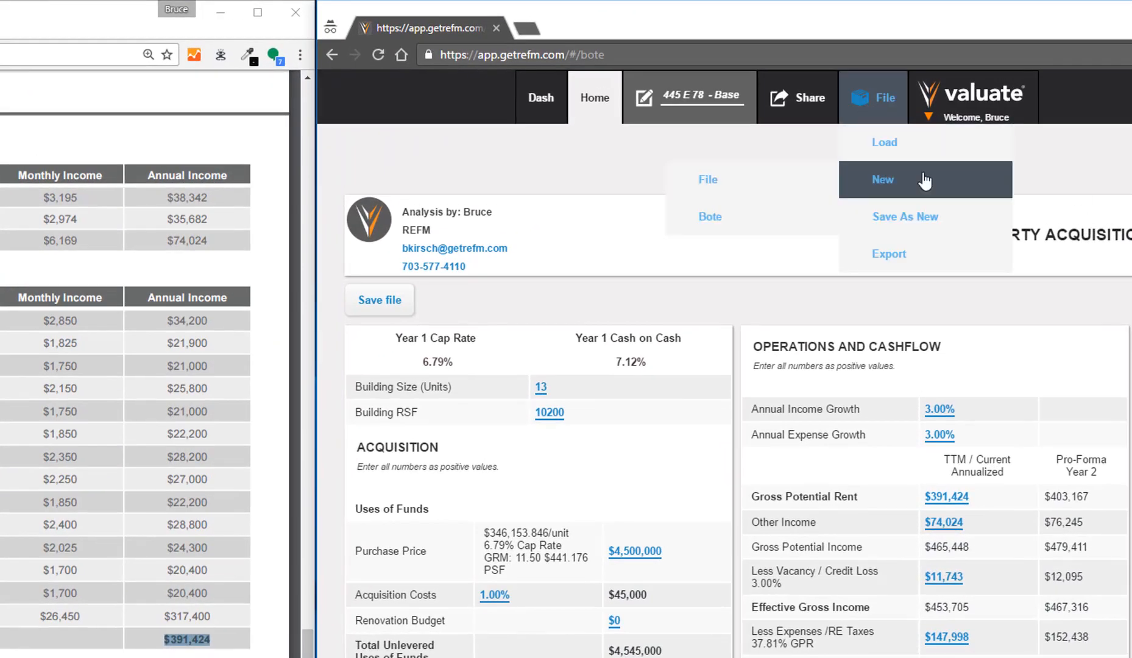